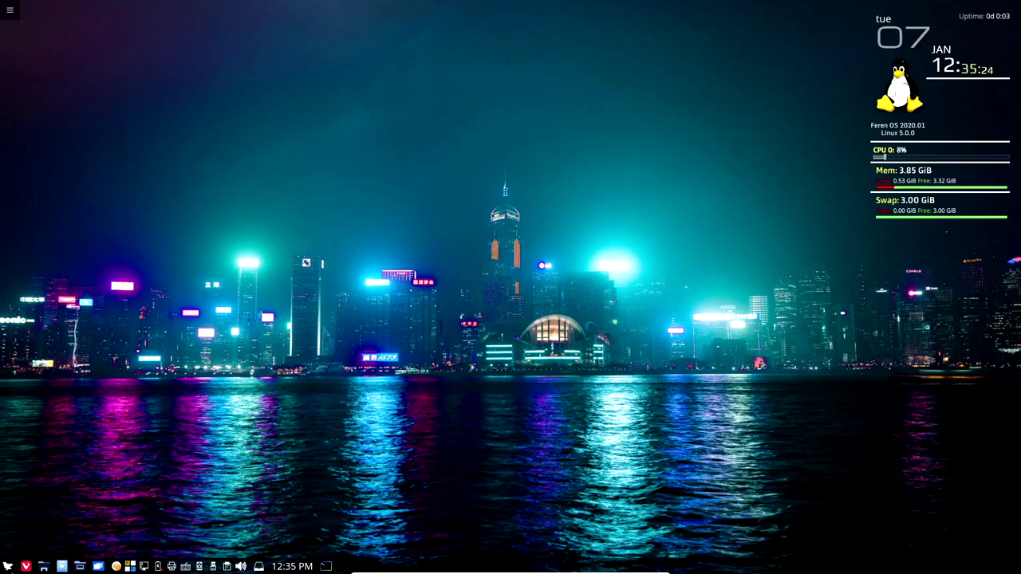
# Step: Browse the application menu's alphabet index for apps under P and M, then close the menu
pyautogui.click(8, 566)
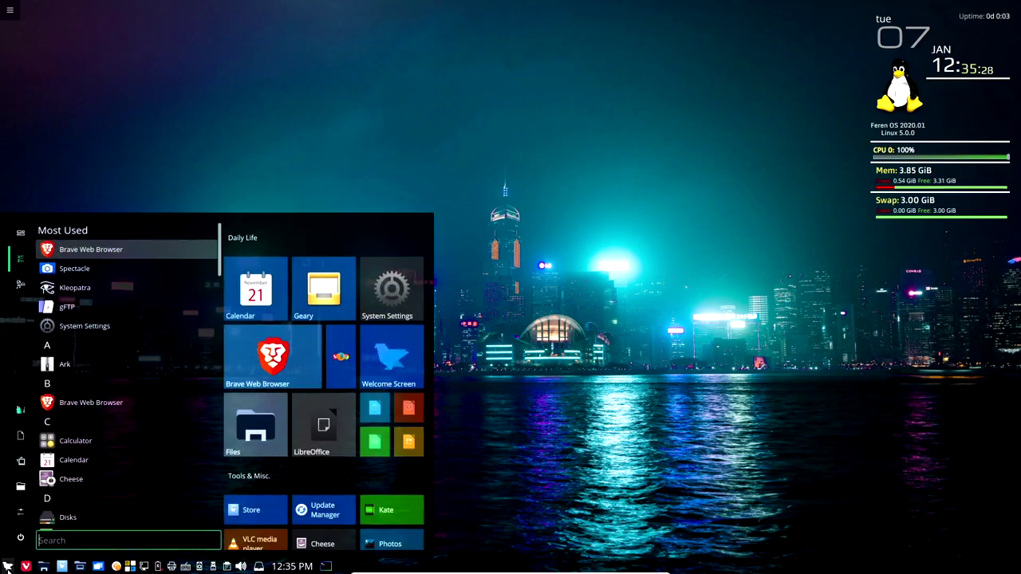
pyautogui.click(113, 497)
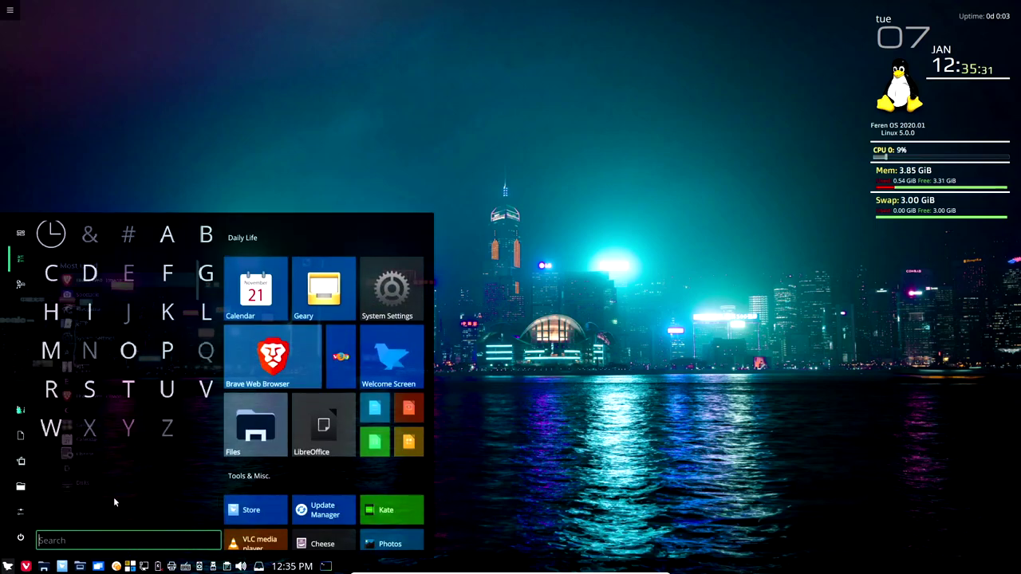
pyautogui.click(167, 351)
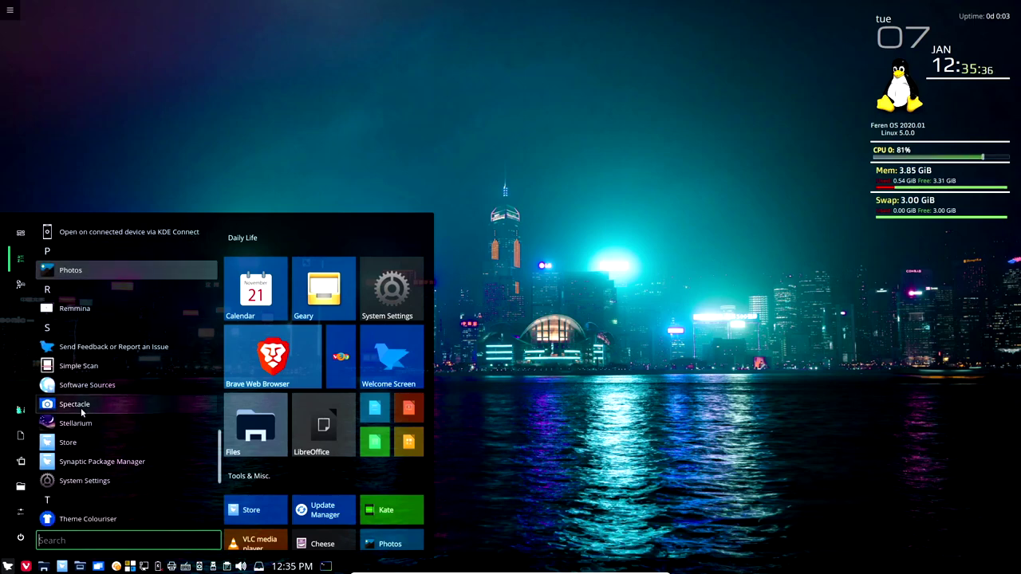
pyautogui.click(109, 328)
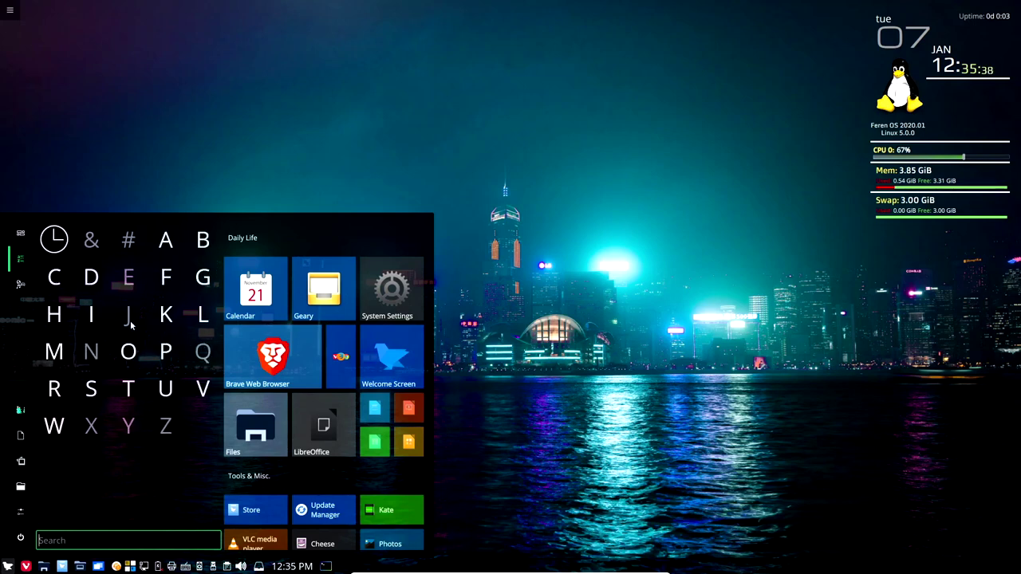
pyautogui.click(53, 353)
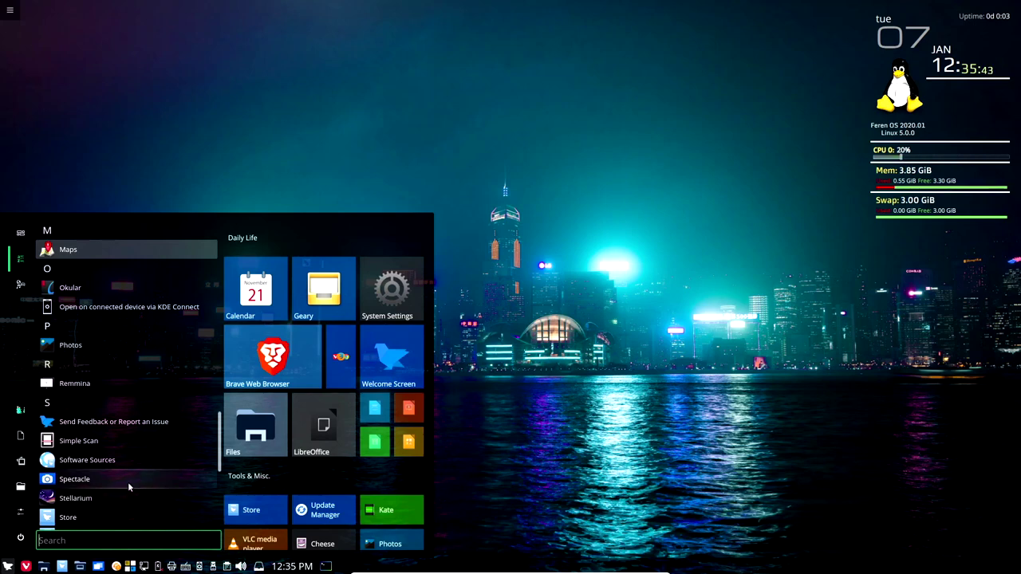
pyautogui.click(551, 482)
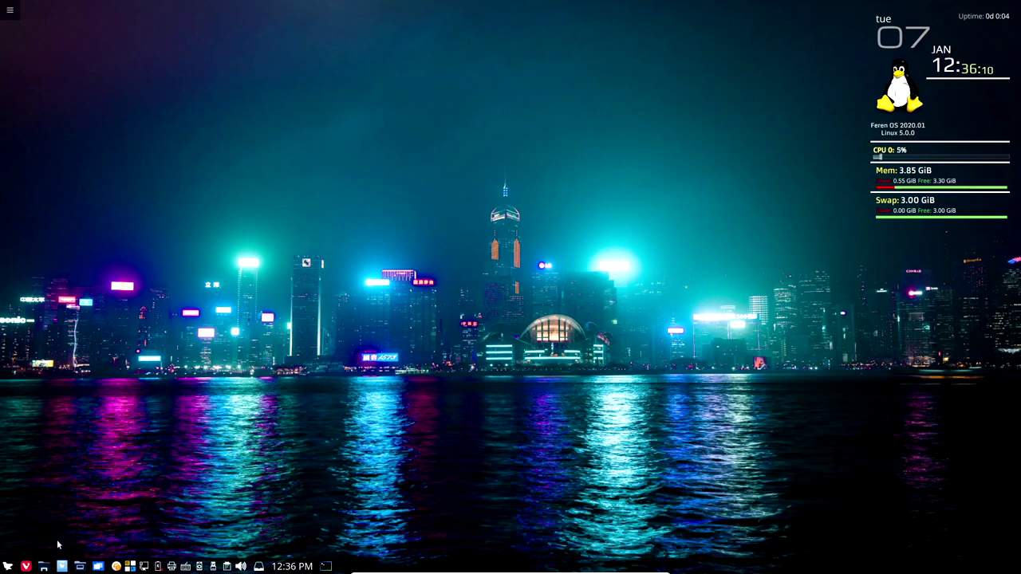
# Step: Launch Nemo on the Home folder, centre its window, and view the About dialog's licence
pyautogui.click(44, 566)
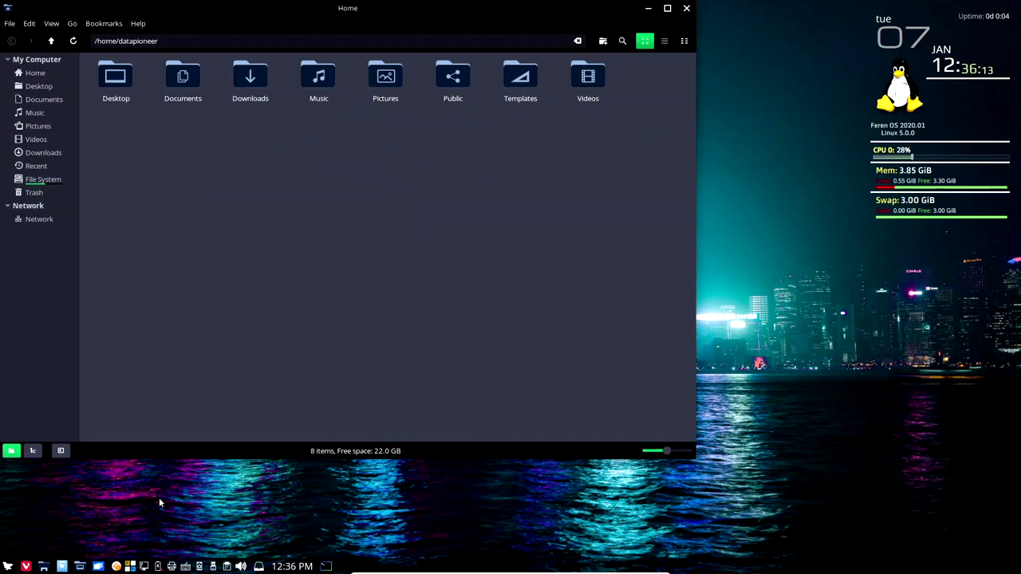
pyautogui.moveTo(300, 14); pyautogui.dragTo(455, 82)
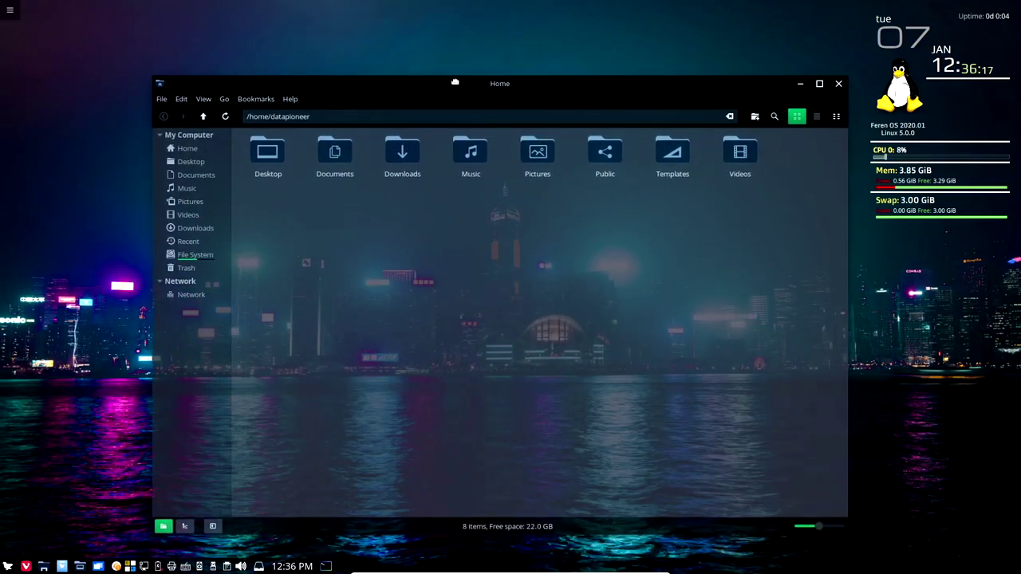
pyautogui.click(291, 99)
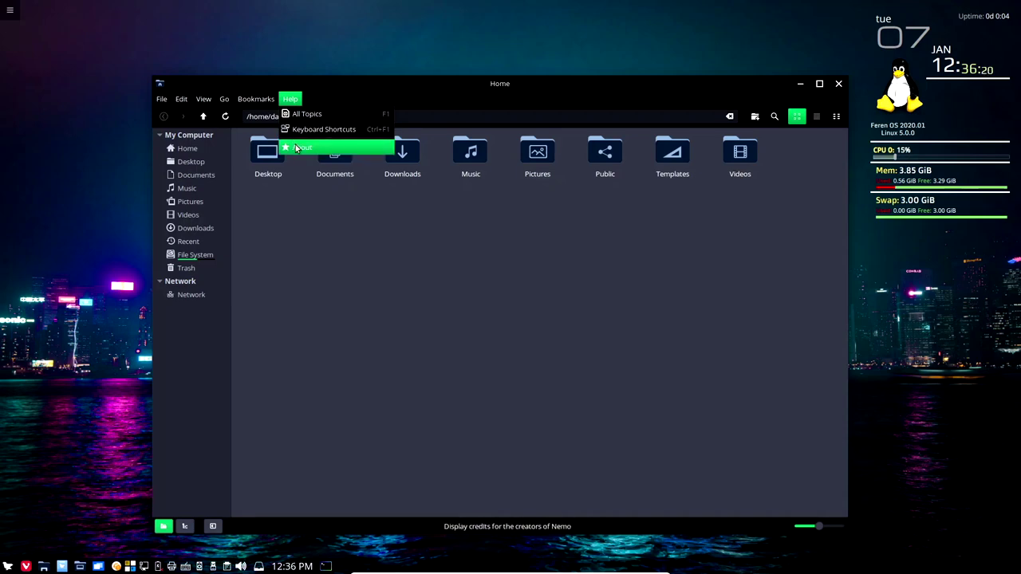
pyautogui.click(296, 147)
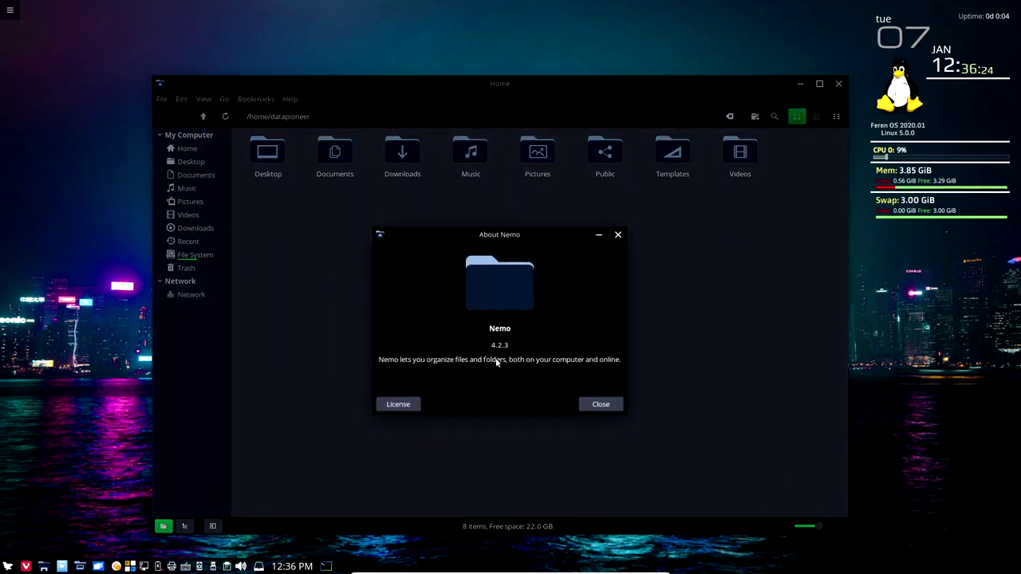
pyautogui.click(398, 405)
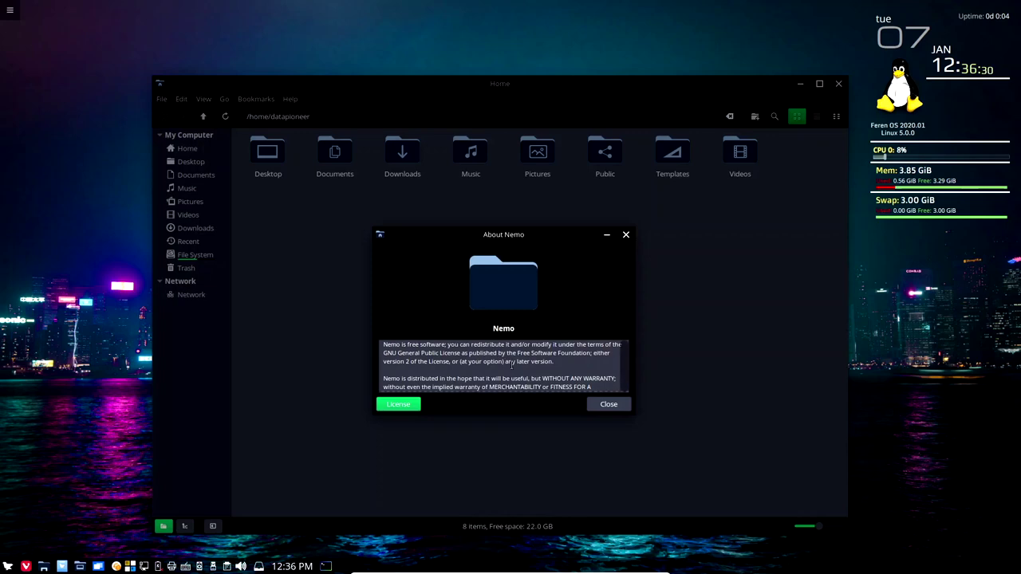
pyautogui.click(608, 404)
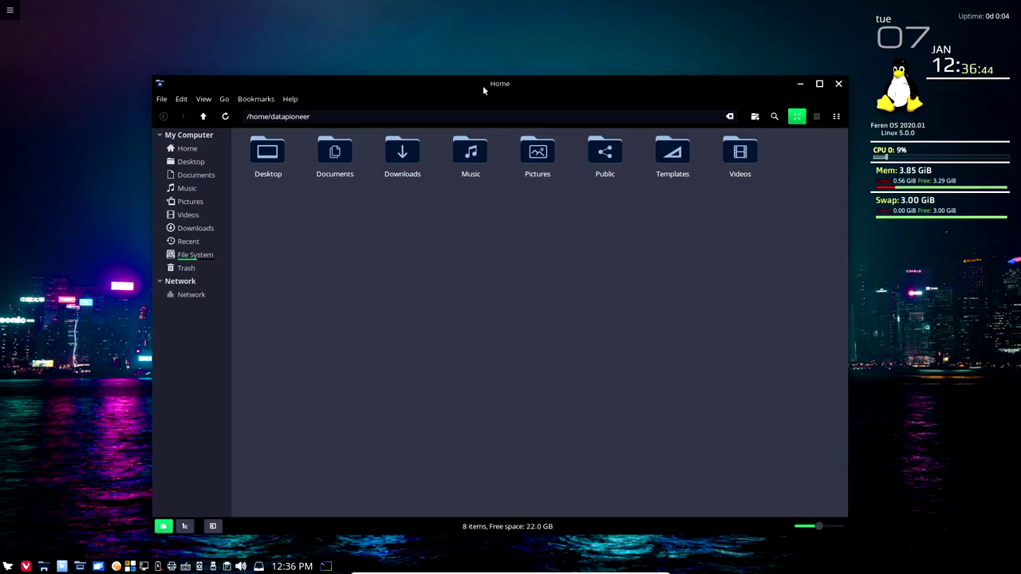
# Step: List the Network devices (RASPBERRYPI, WDMyCloud, WIN10-DESKTOP) and select WDMyCloud
pyautogui.moveTo(477, 77); pyautogui.dragTo(471, 67)
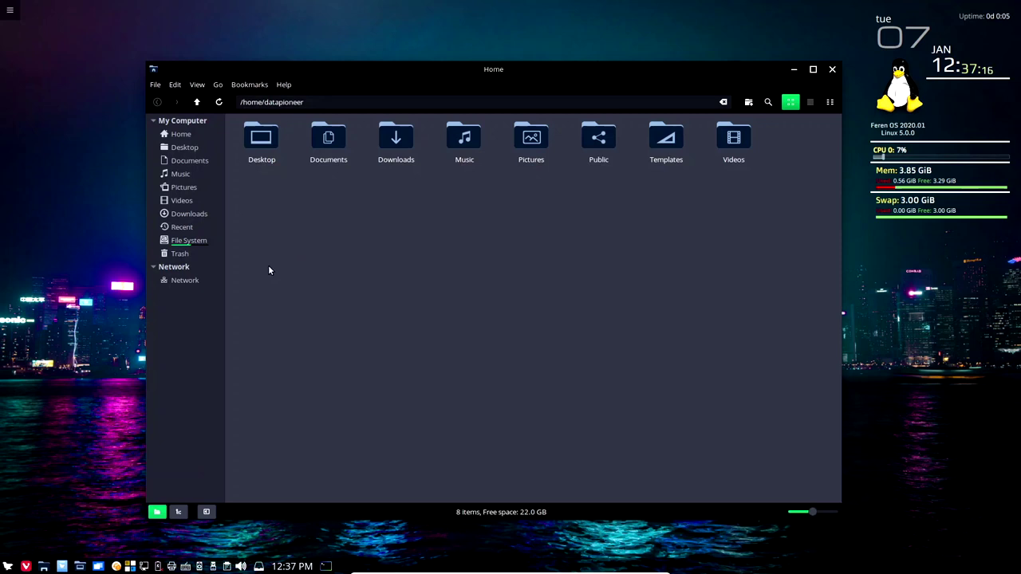
pyautogui.click(189, 281)
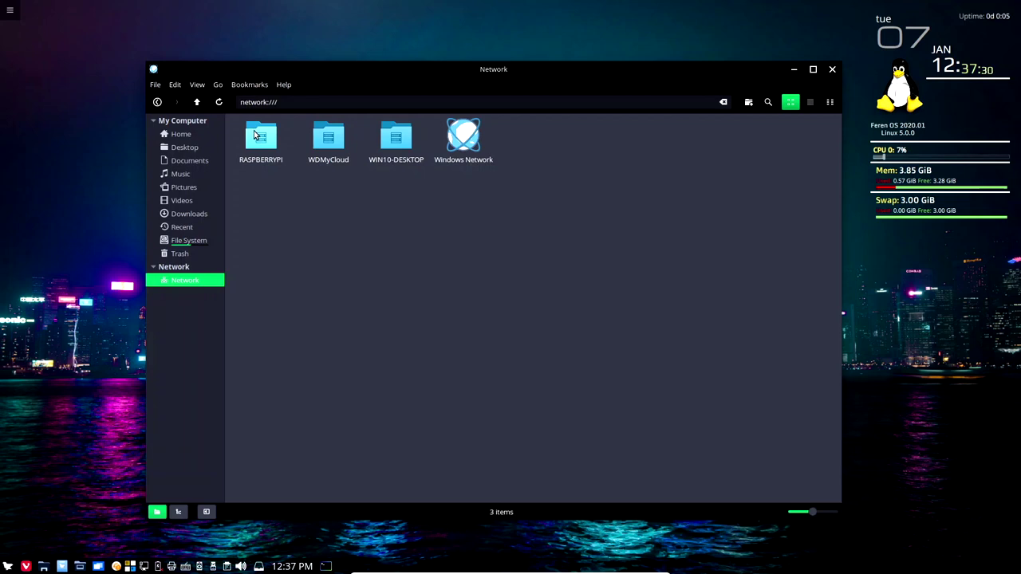
pyautogui.click(334, 141)
# Step: Open WDMyCloud and connect as a Registered User with the account's username and password
pyautogui.rightClick(334, 140)
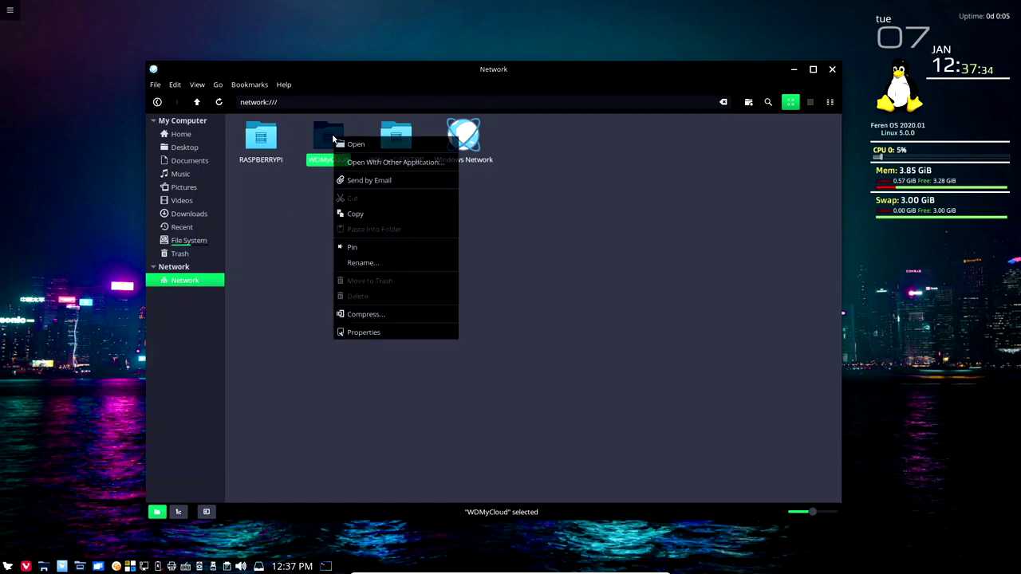
pyautogui.click(352, 145)
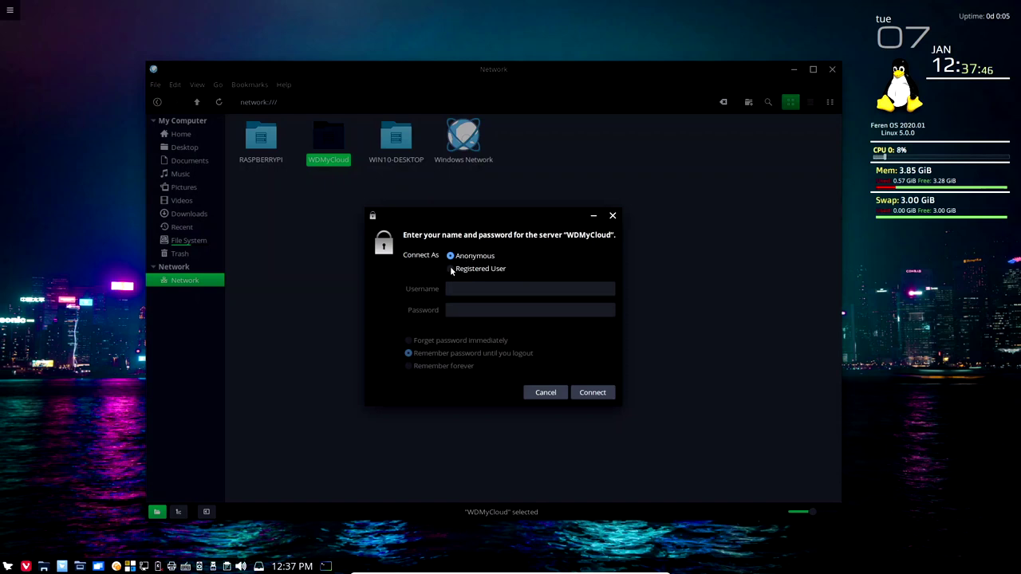
pyautogui.click(451, 270)
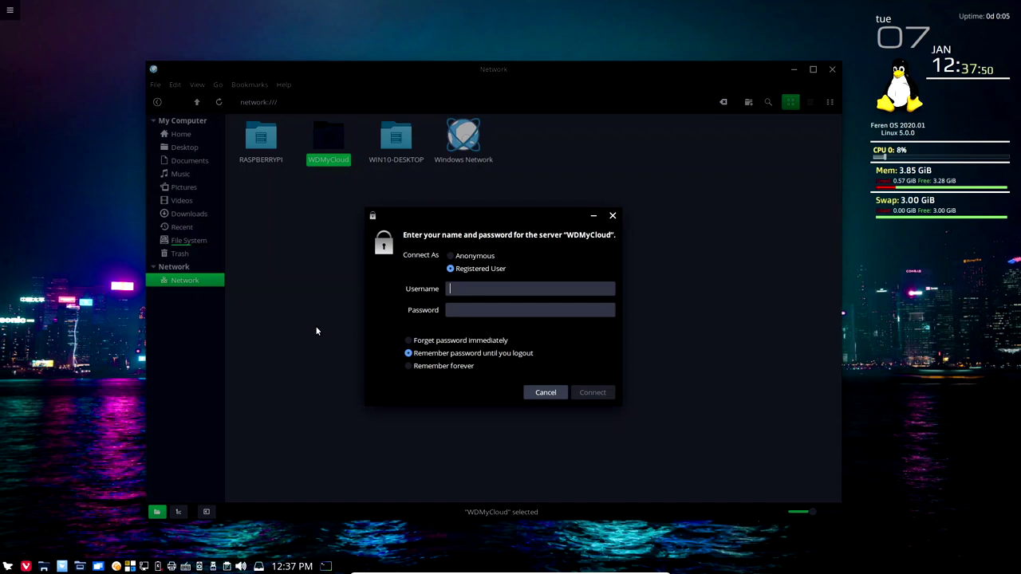
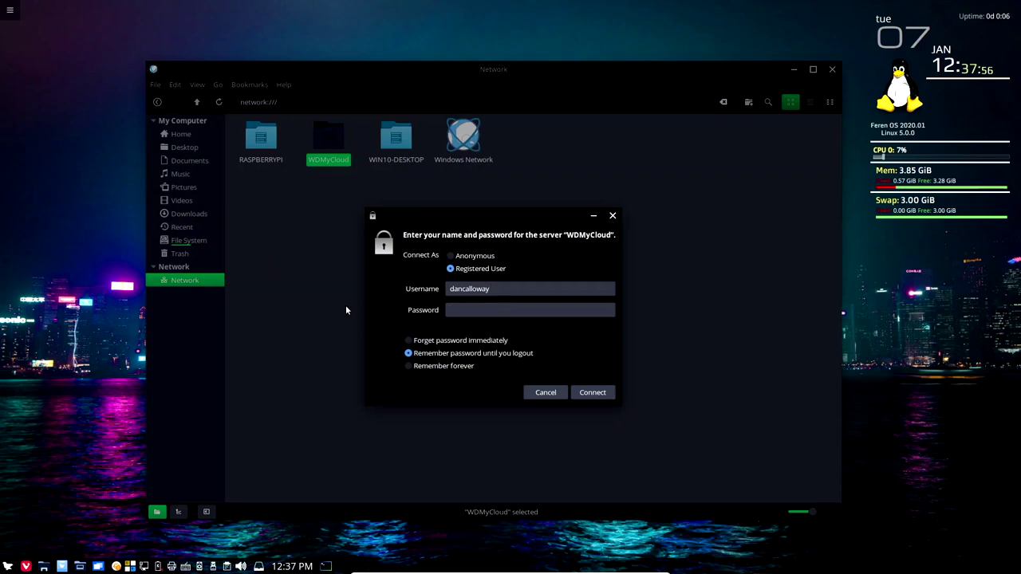
pyautogui.write('••••••••••')
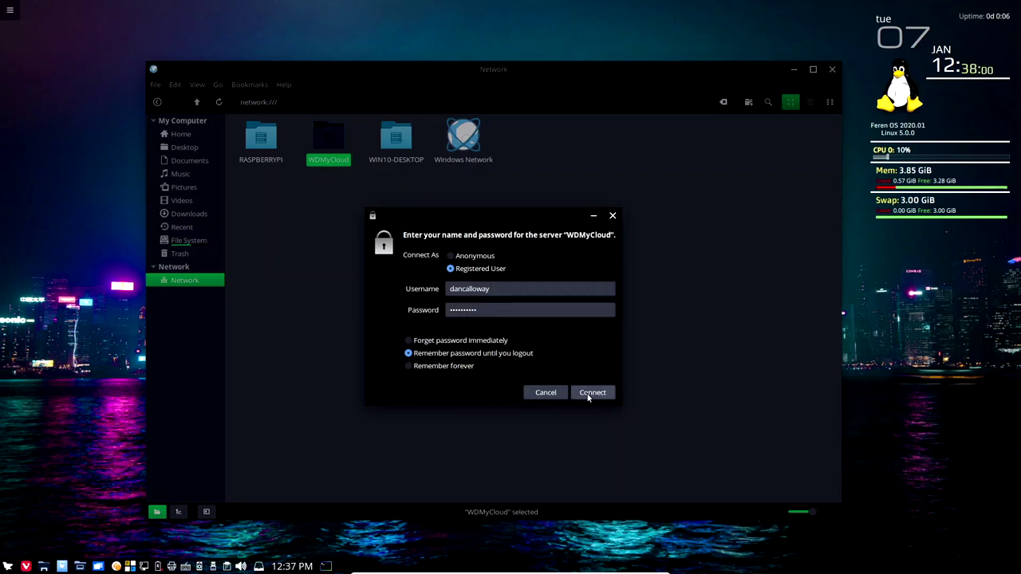
pyautogui.click(590, 393)
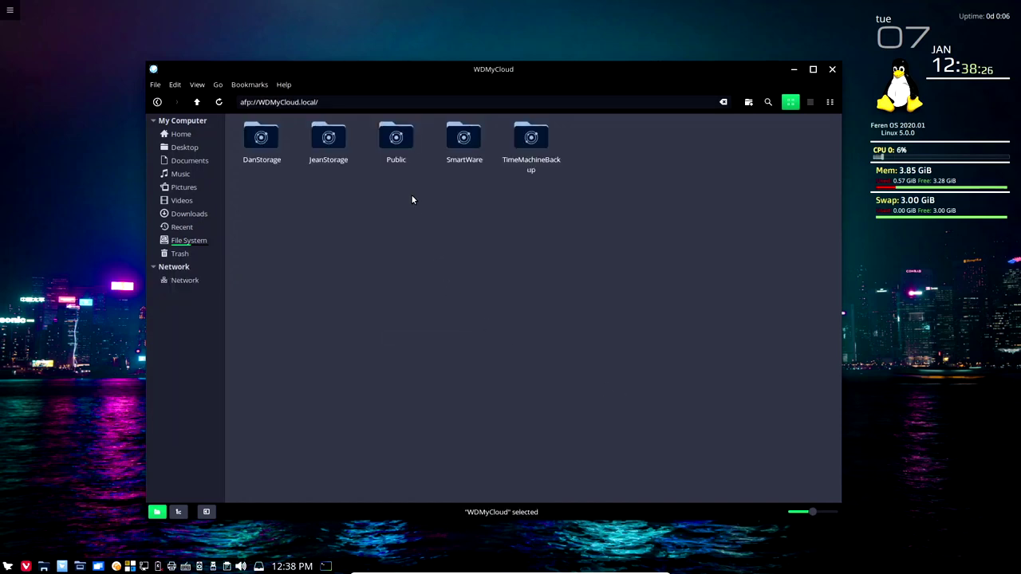
# Step: Open and mount the WDMyCloud Public share, listing its 13 folders such as Shared Videos
pyautogui.rightClick(391, 137)
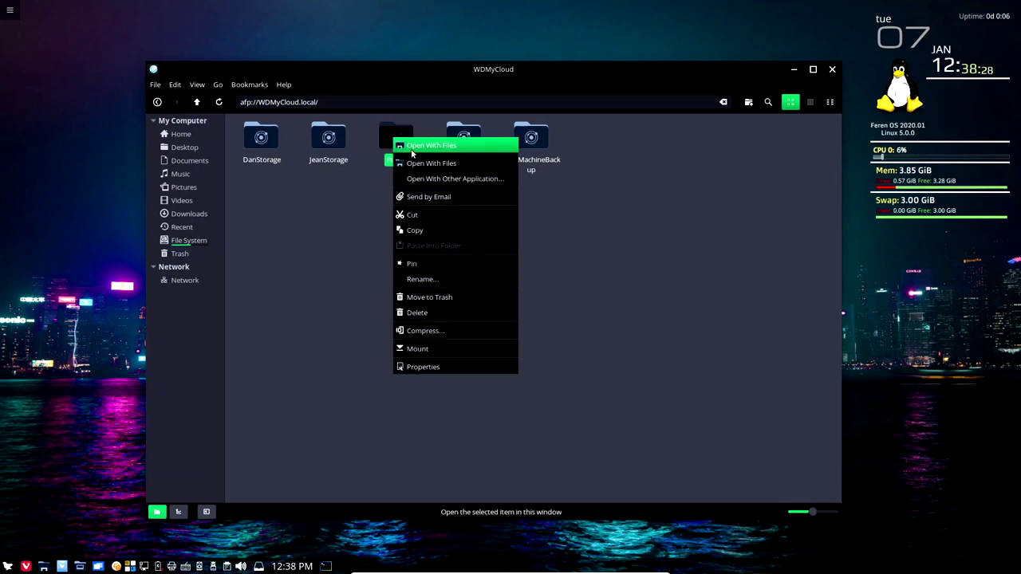
pyautogui.click(347, 244)
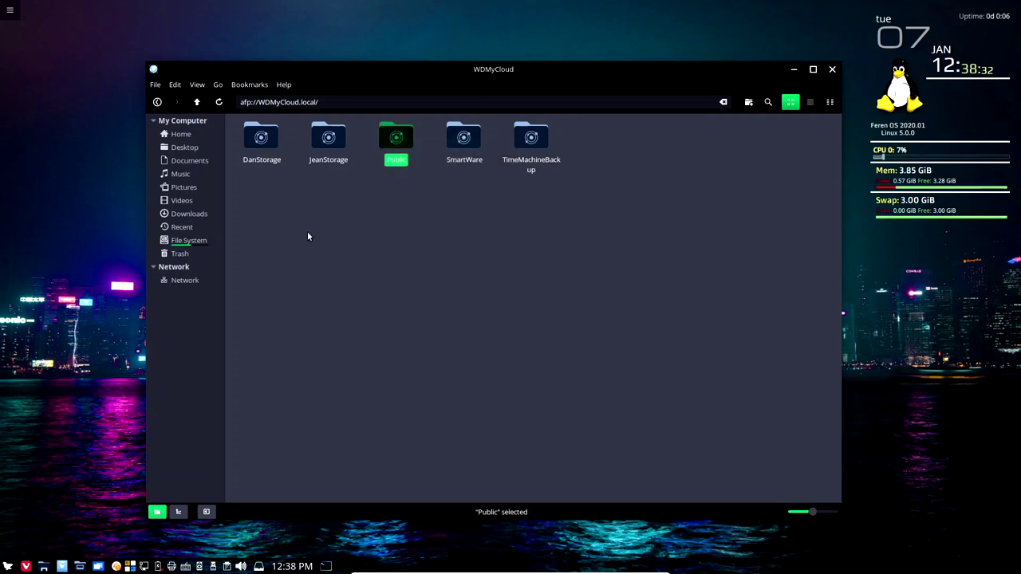
pyautogui.press('Return')
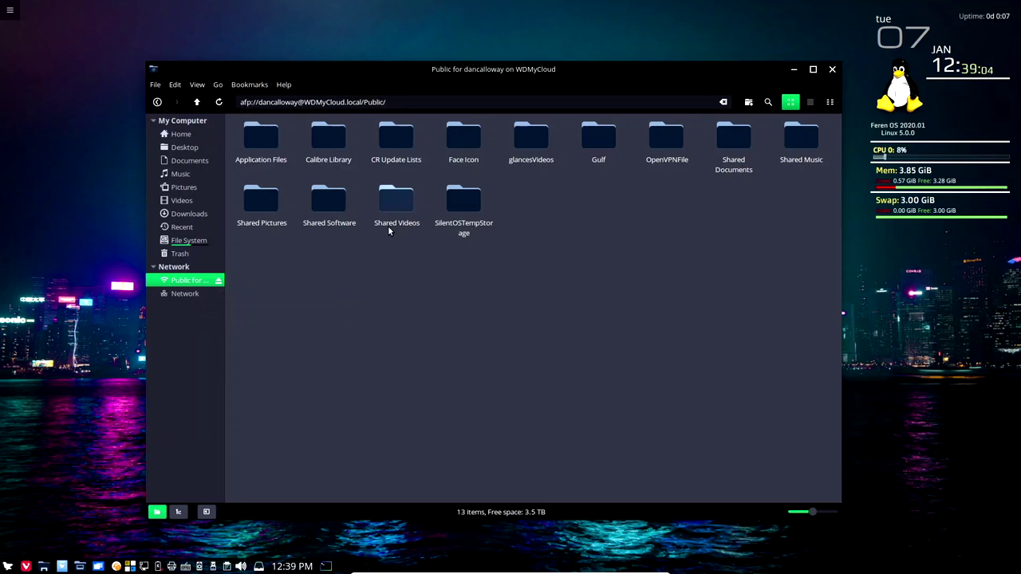
# Step: Open local Pictures in a second window and drag currentFerenOSDesktop.png into Shared Pictures
pyautogui.moveTo(372, 67); pyautogui.dragTo(260, 45)
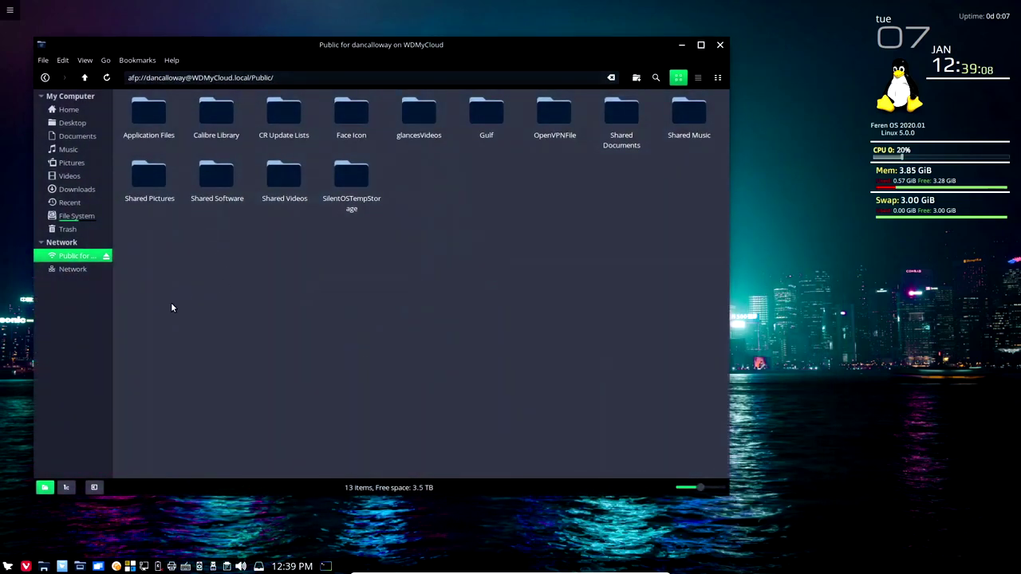
pyautogui.rightClick(67, 164)
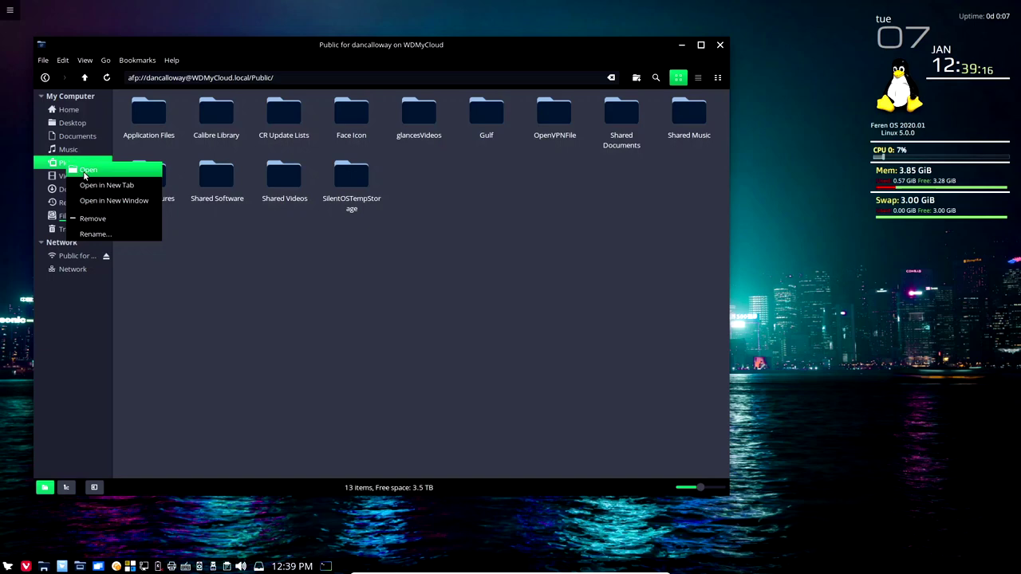
pyautogui.click(92, 205)
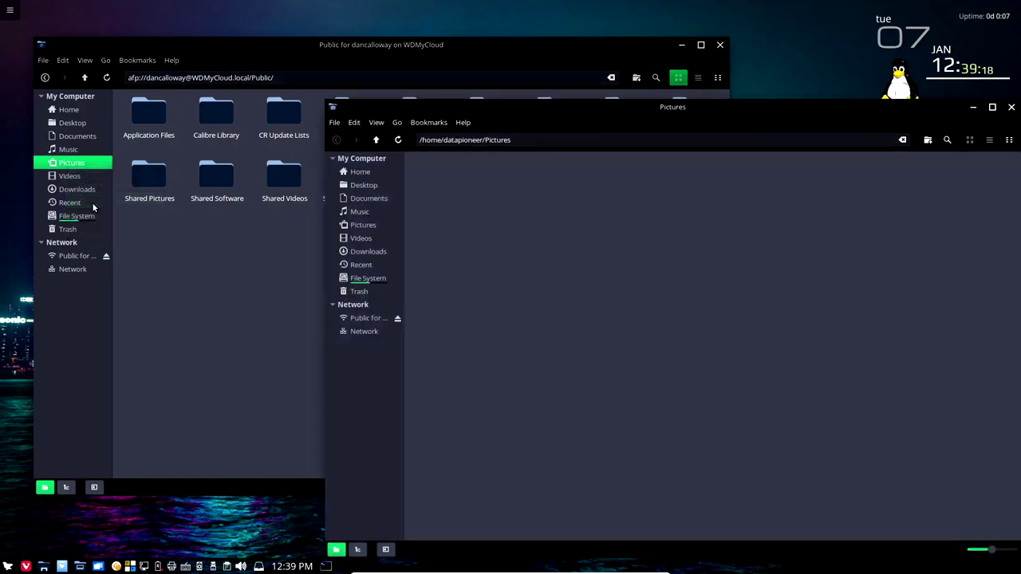
pyautogui.moveTo(604, 112)
pyautogui.mouseDown()
pyautogui.moveTo(598, 89)
pyautogui.moveTo(598, 109)
pyautogui.mouseUp()
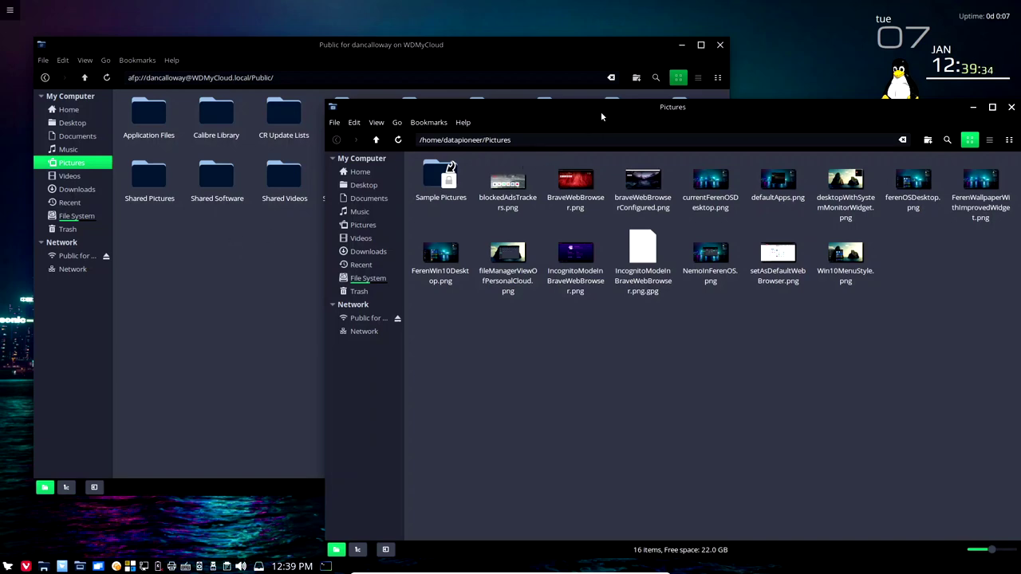
pyautogui.moveTo(601, 112)
pyautogui.mouseDown()
pyautogui.moveTo(571, 195)
pyautogui.moveTo(590, 180)
pyautogui.moveTo(640, 173)
pyautogui.moveTo(606, 134)
pyautogui.moveTo(601, 94)
pyautogui.mouseUp()
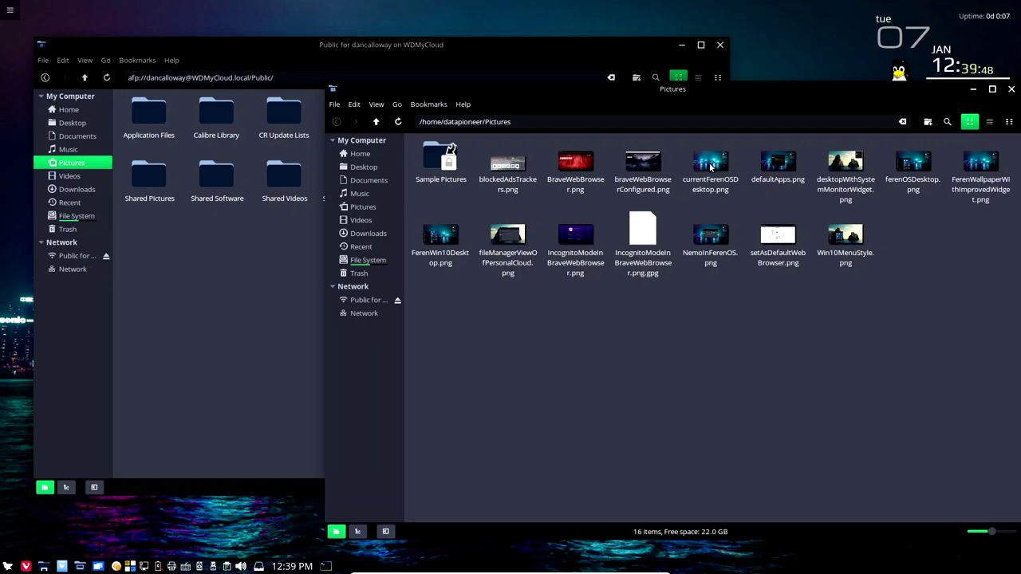
pyautogui.moveTo(710, 166); pyautogui.dragTo(150, 180)
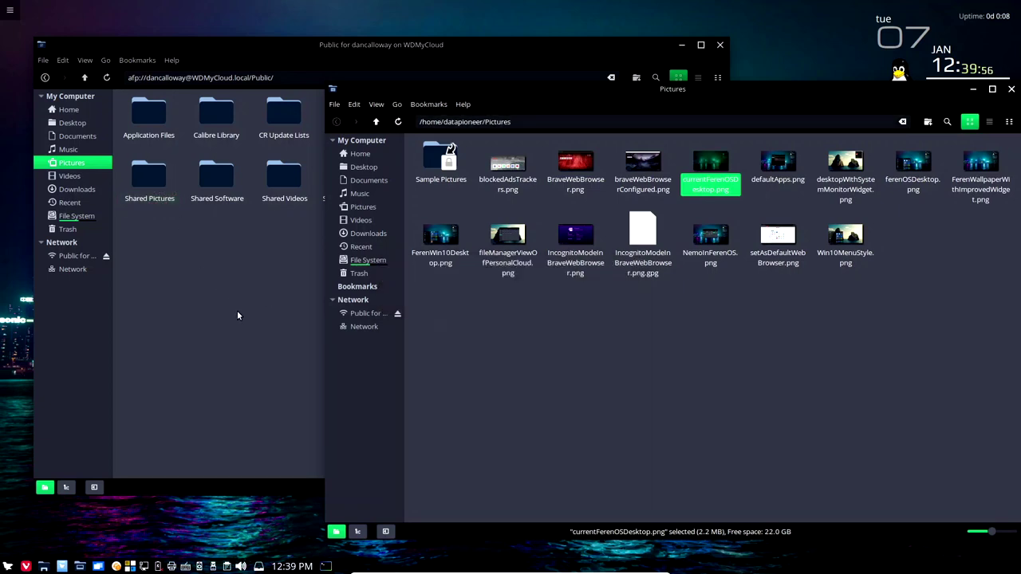
# Step: Close the local Pictures window and open the Shared Pictures folder on the Public share
pyautogui.click(1012, 89)
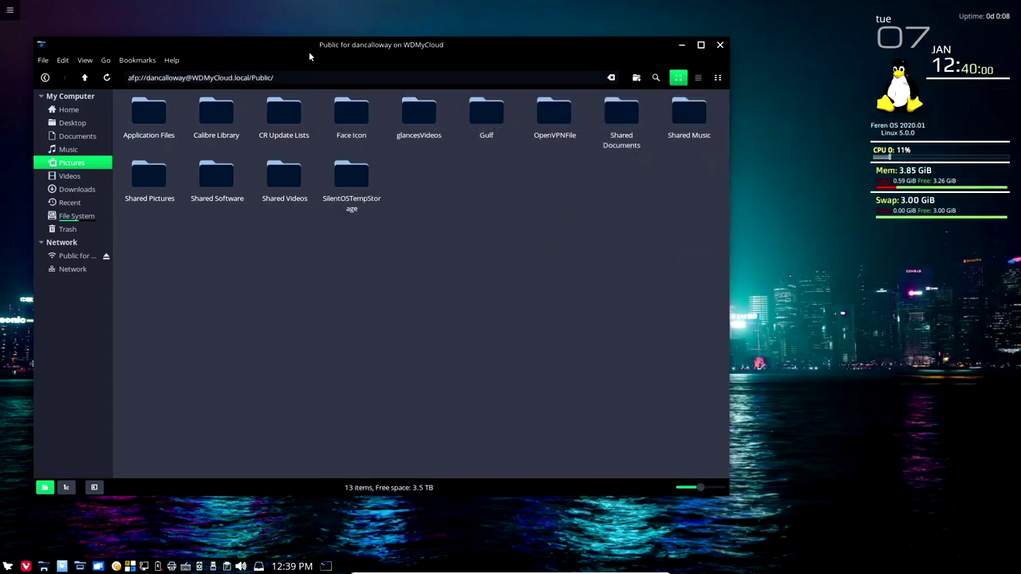
pyautogui.moveTo(302, 48); pyautogui.dragTo(415, 77)
pyautogui.click(264, 212)
pyautogui.doubleClick(264, 212)
# Step: Open currentFerenOSDesktop.png from Shared Pictures in the Photos viewer
pyautogui.click(277, 285)
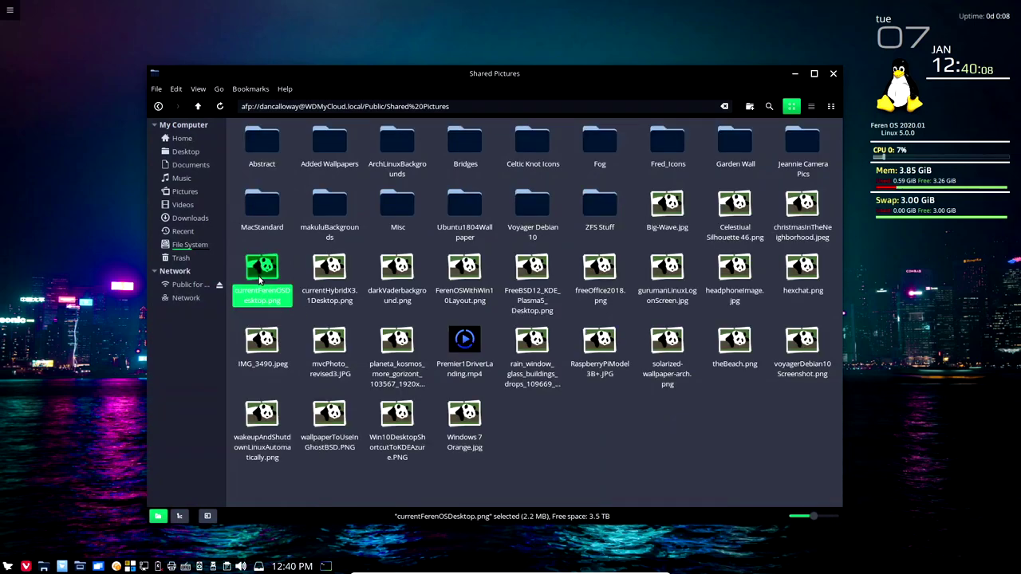
pyautogui.rightClick(259, 277)
pyautogui.click(268, 284)
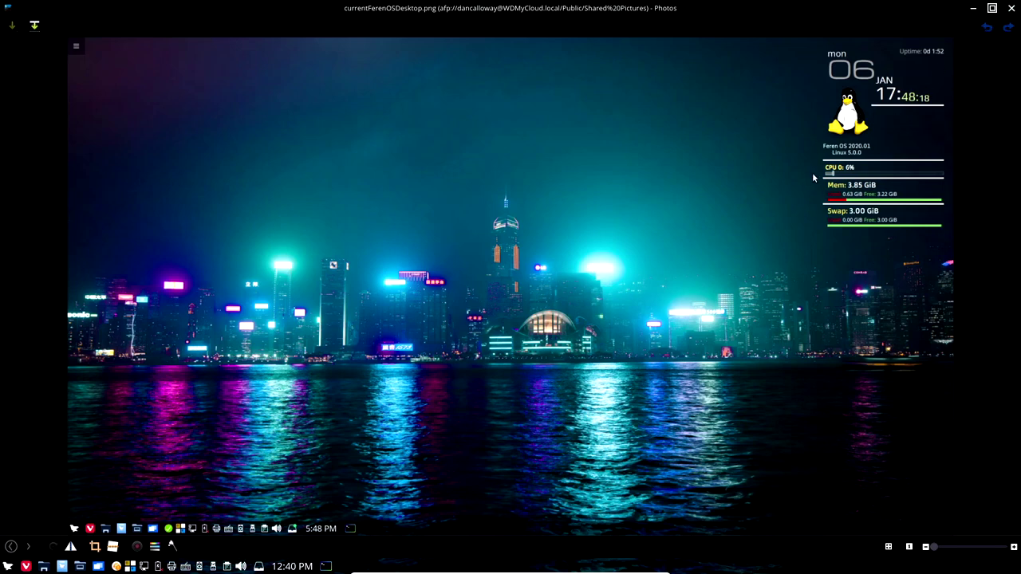
# Step: Exit the Photos viewer showing currentFerenOSDesktop.png with Escape
pyautogui.press('Escape')
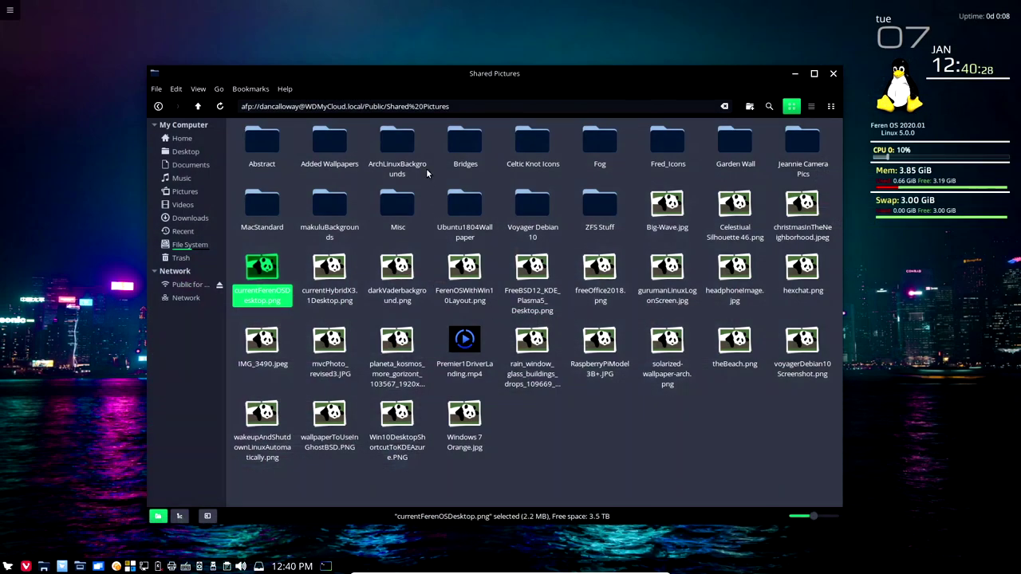
# Step: Open local Documents in a separate window beside Shared Pictures and select the Misc folder
pyautogui.moveTo(336, 74); pyautogui.dragTo(210, 44)
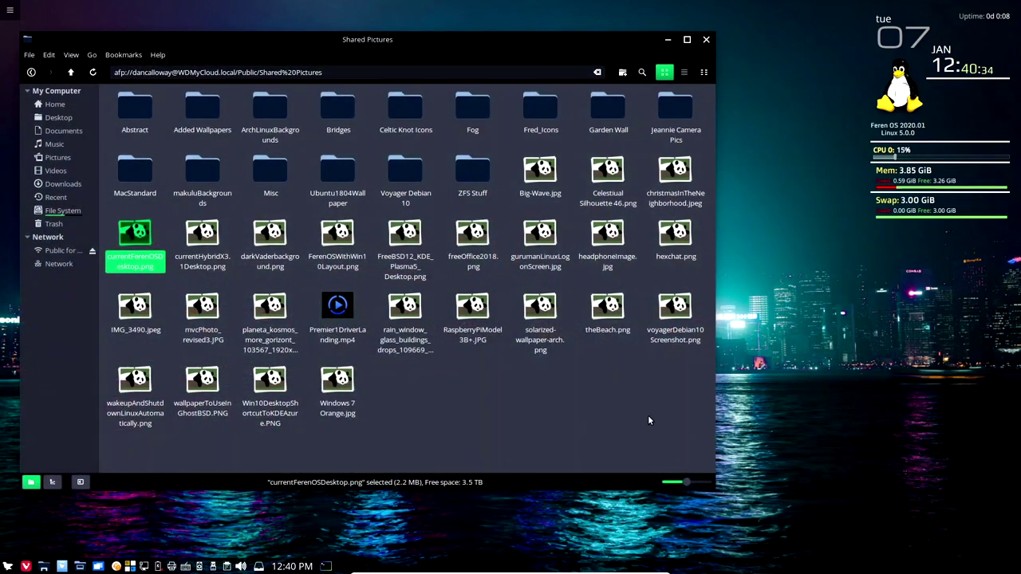
pyautogui.click(496, 419)
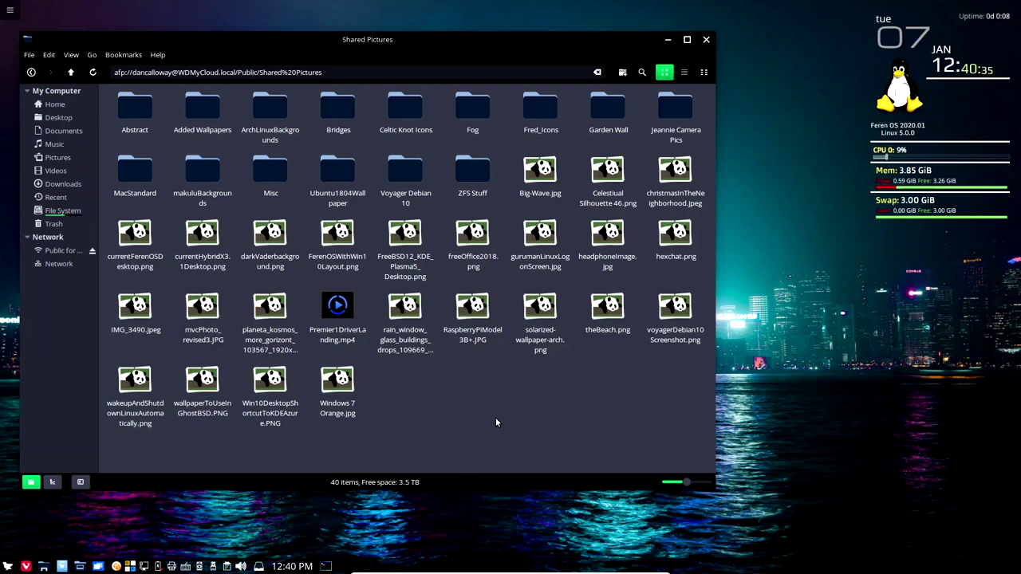
pyautogui.rightClick(66, 134)
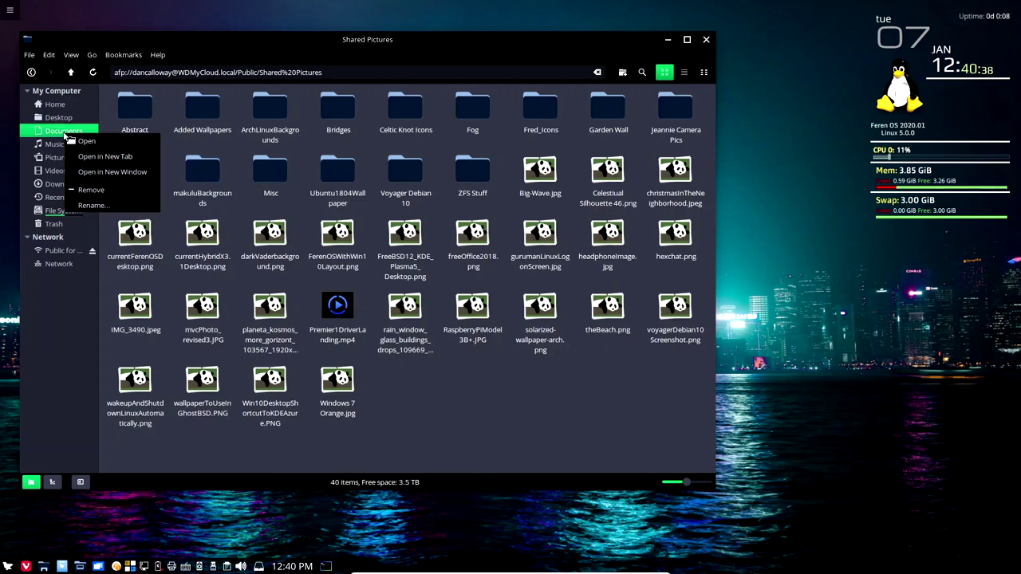
pyautogui.click(96, 172)
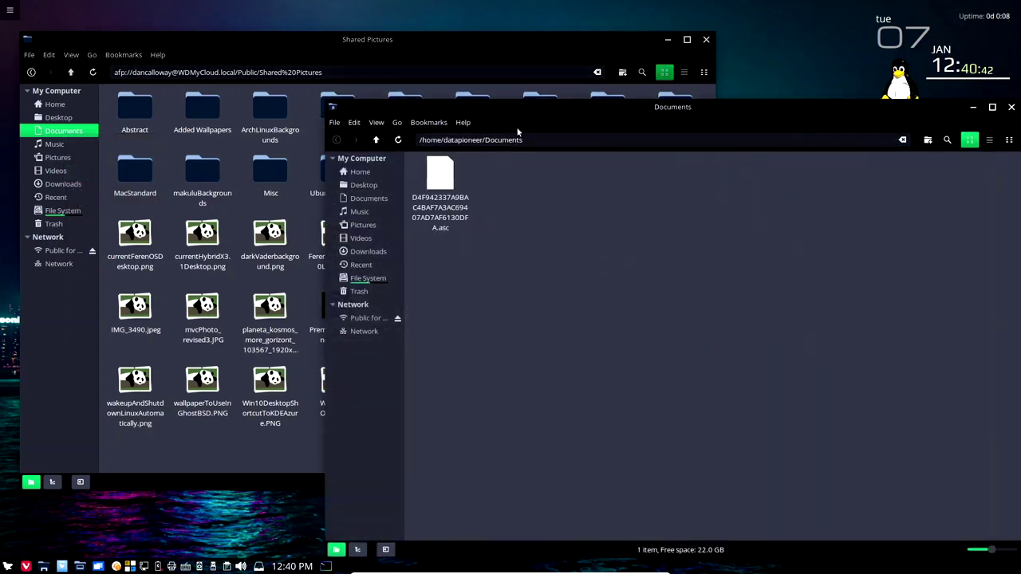
pyautogui.moveTo(608, 106); pyautogui.dragTo(619, 82)
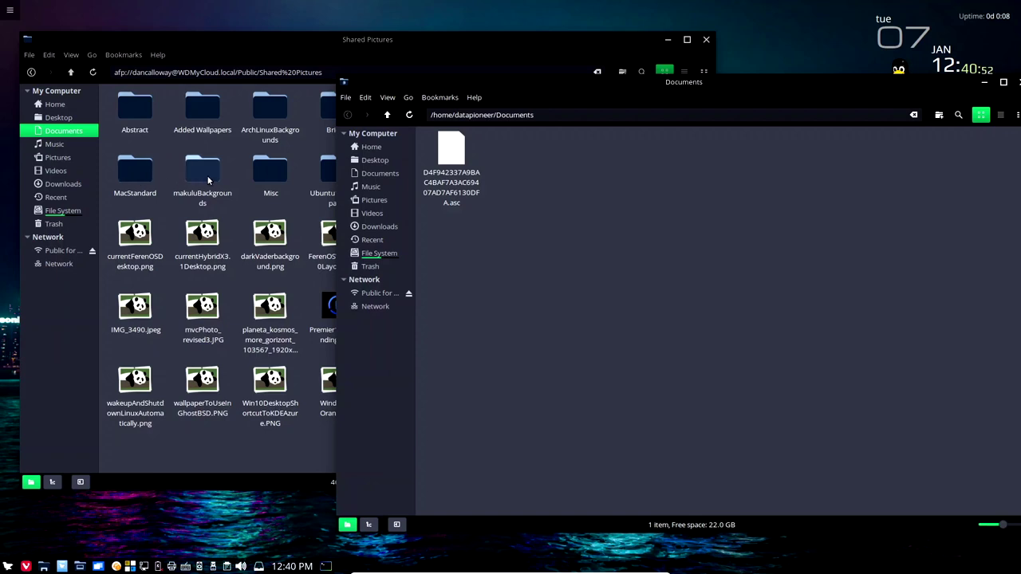
pyautogui.click(270, 180)
# Step: Copy the Misc folder from Shared Pictures into the local Documents window
pyautogui.moveTo(638, 252); pyautogui.dragTo(748, 374)
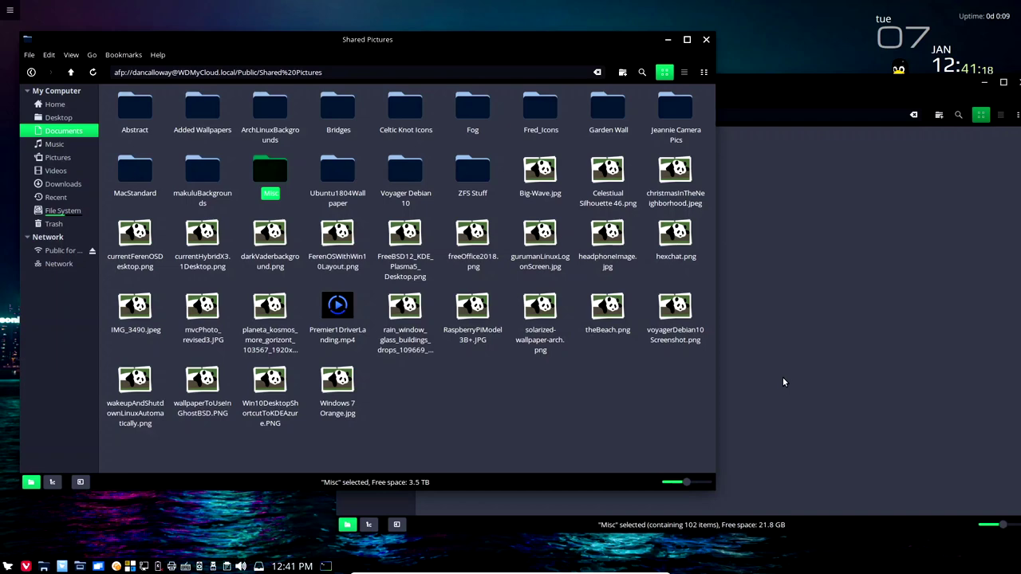
pyautogui.click(858, 101)
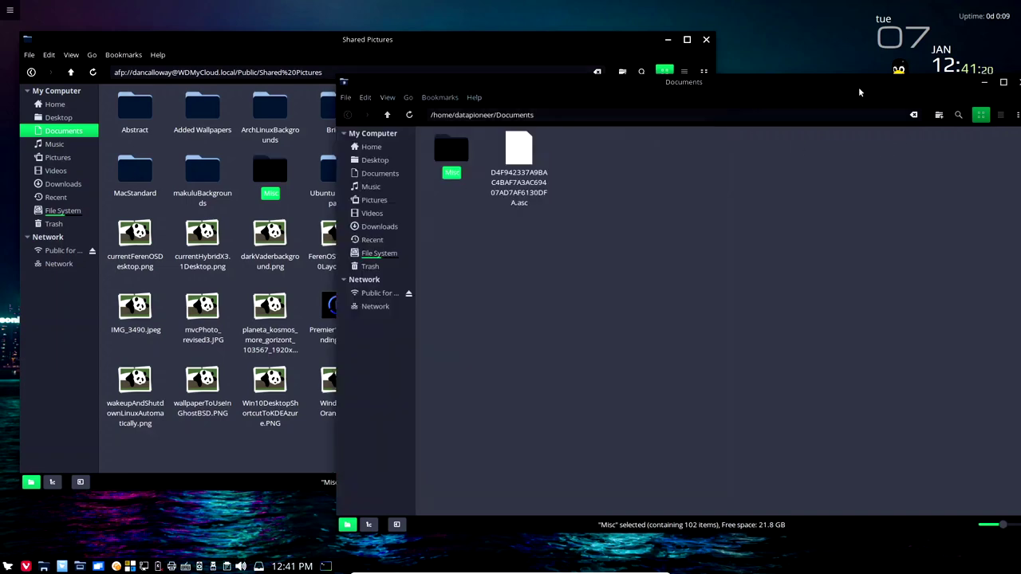
pyautogui.moveTo(950, 92); pyautogui.dragTo(872, 91)
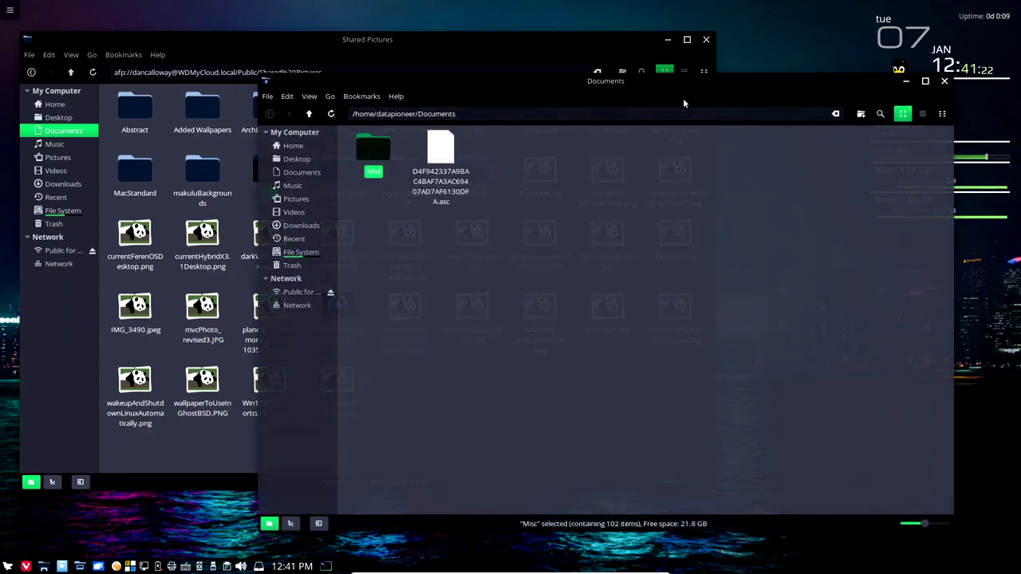
# Step: Check the copied Misc folder's 102 images, then close its window and clear the selection
pyautogui.doubleClick(372, 155)
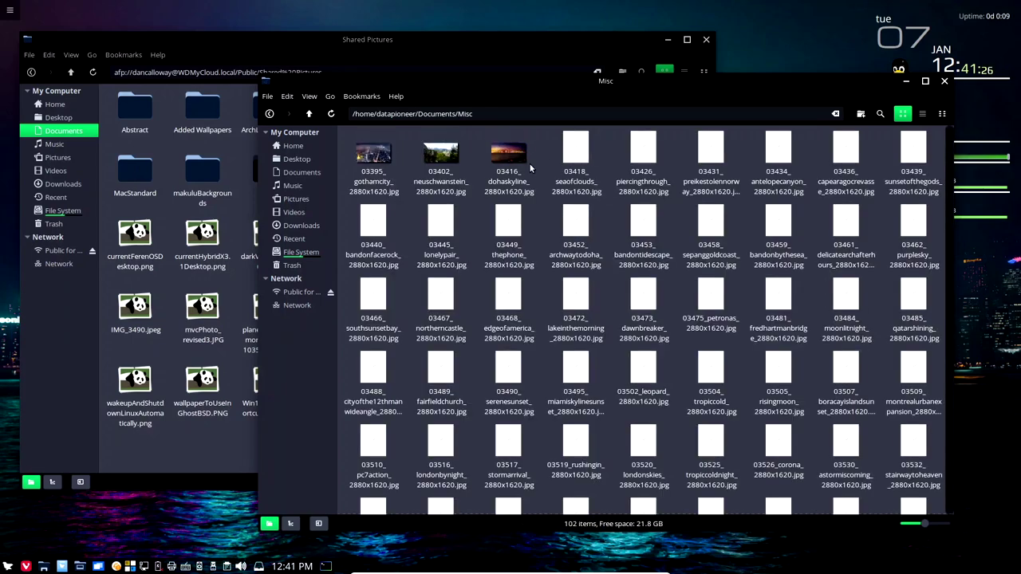
pyautogui.click(944, 81)
pyautogui.click(532, 371)
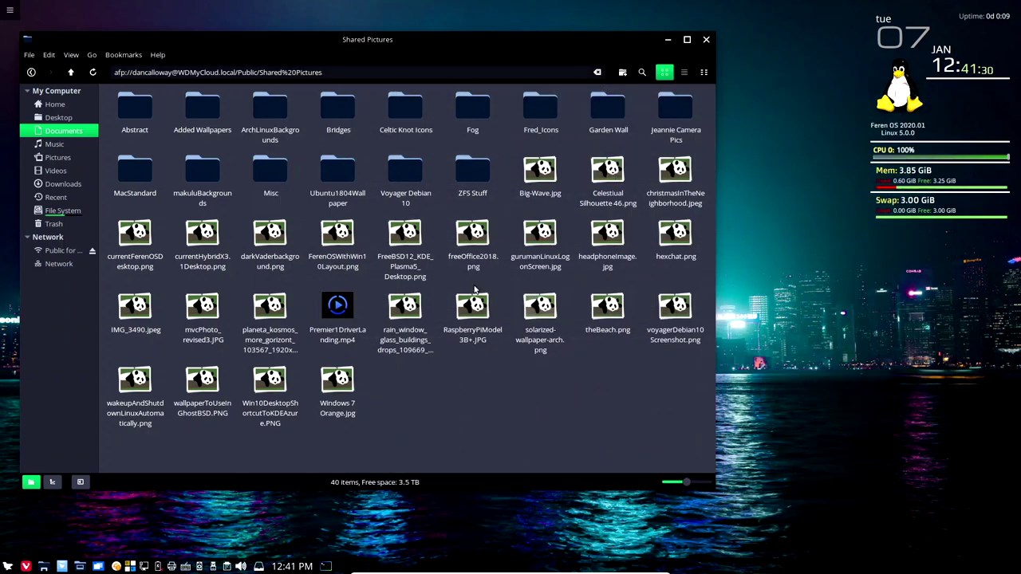
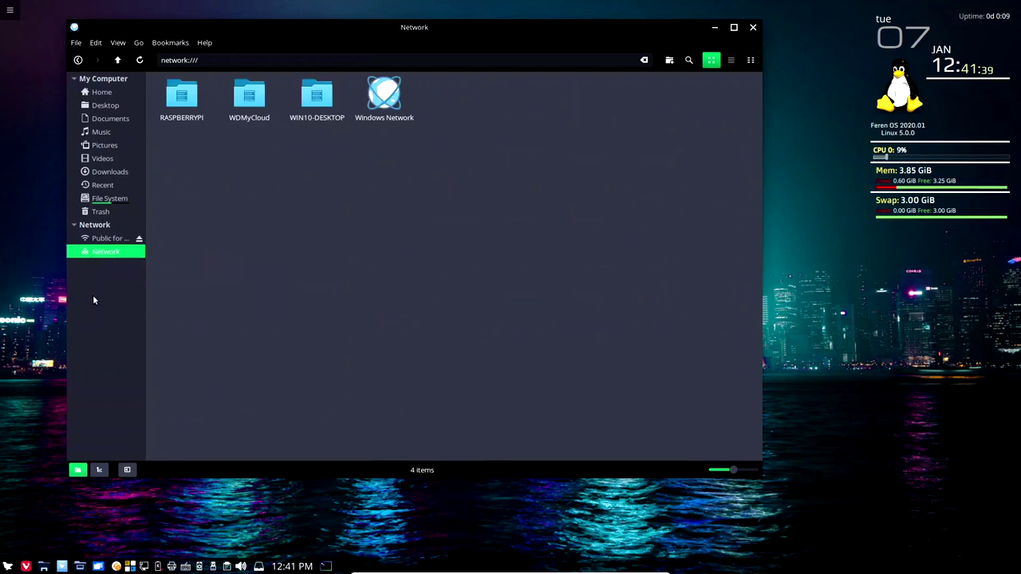
# Step: Open the public share on the RASPBERRYPI device in the file manager
pyautogui.rightClick(188, 100)
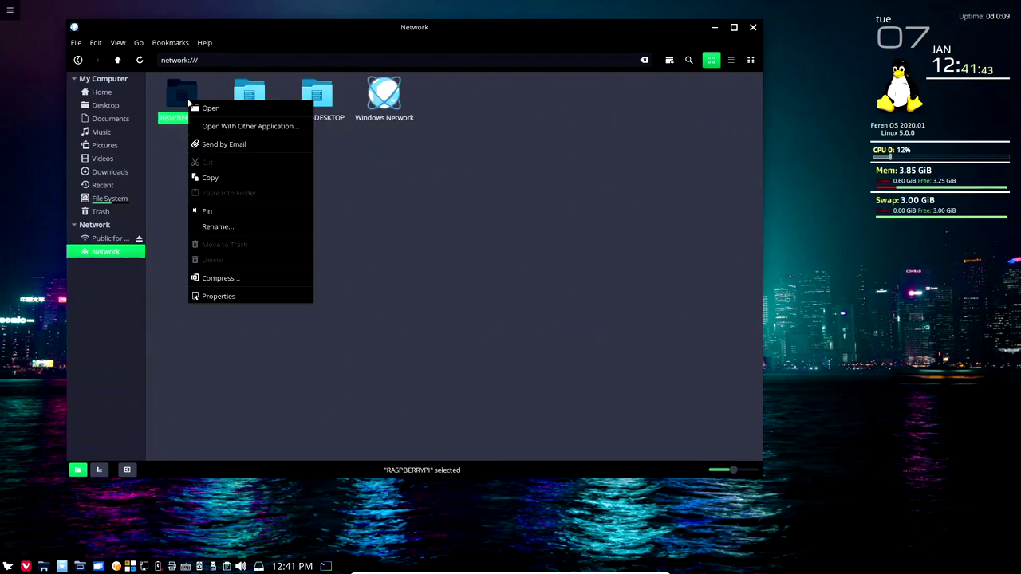
pyautogui.click(210, 109)
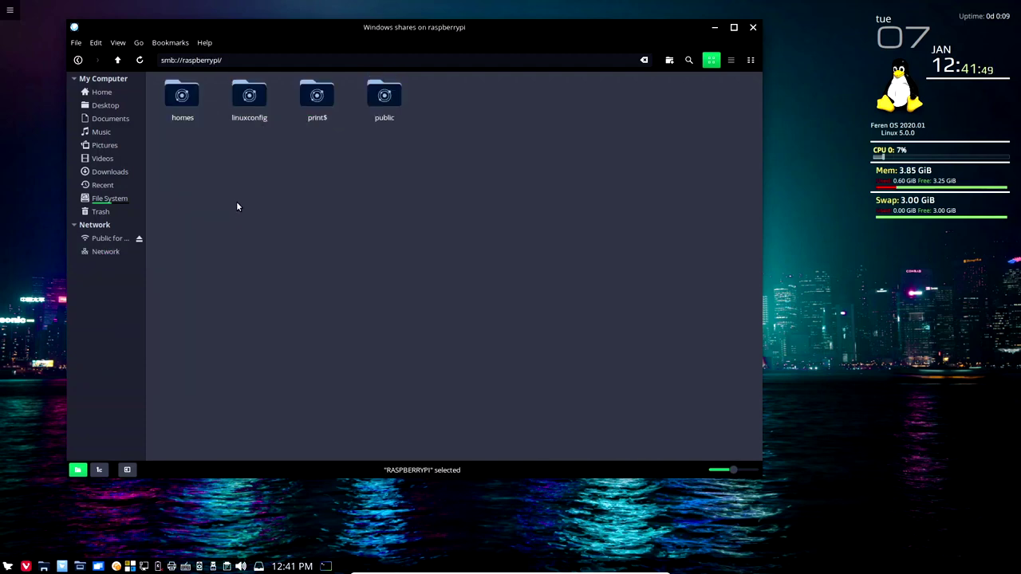
pyautogui.rightClick(383, 96)
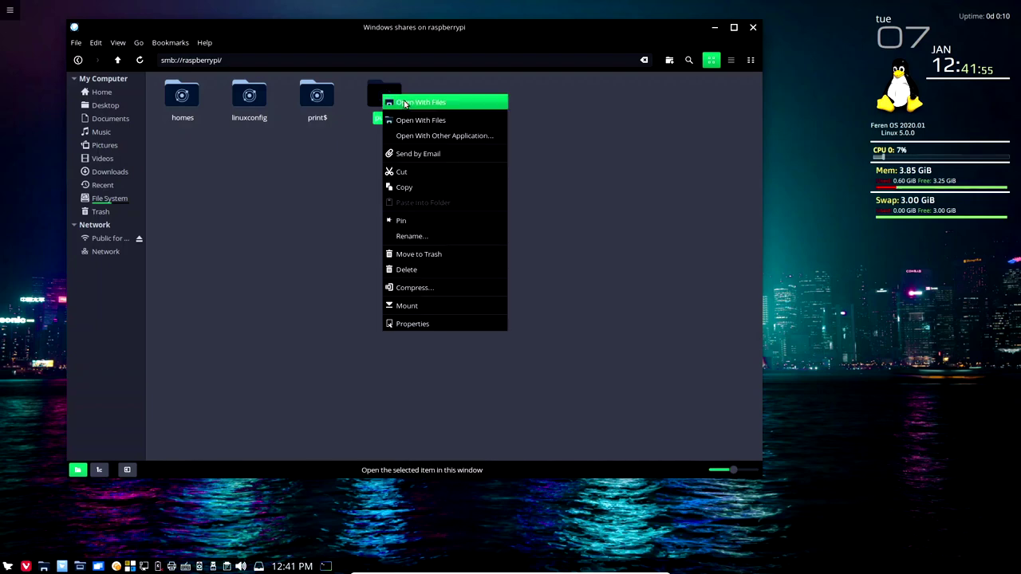
pyautogui.click(413, 103)
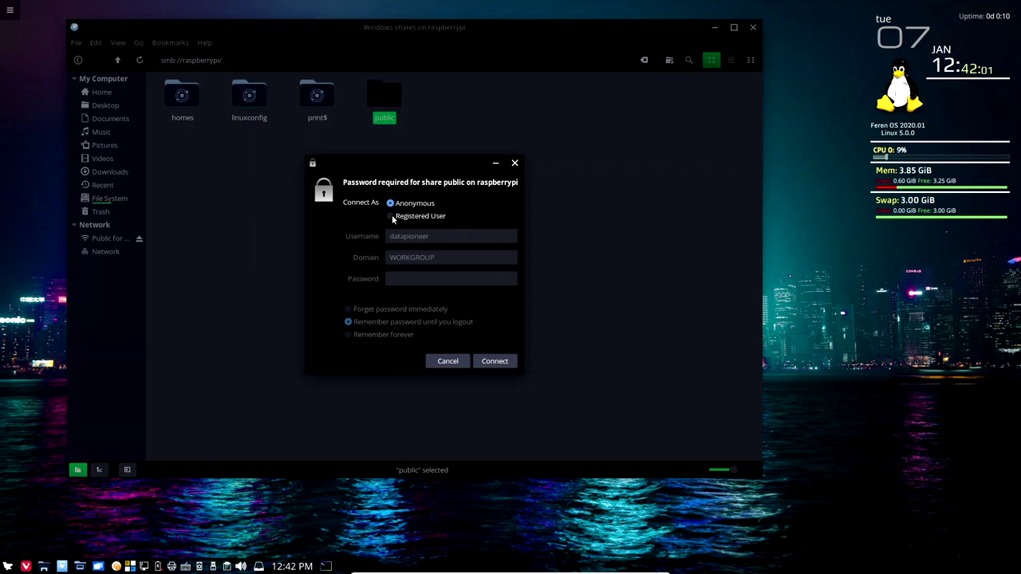
# Step: Connect to the share as a registered user with the account username and password
pyautogui.click(391, 217)
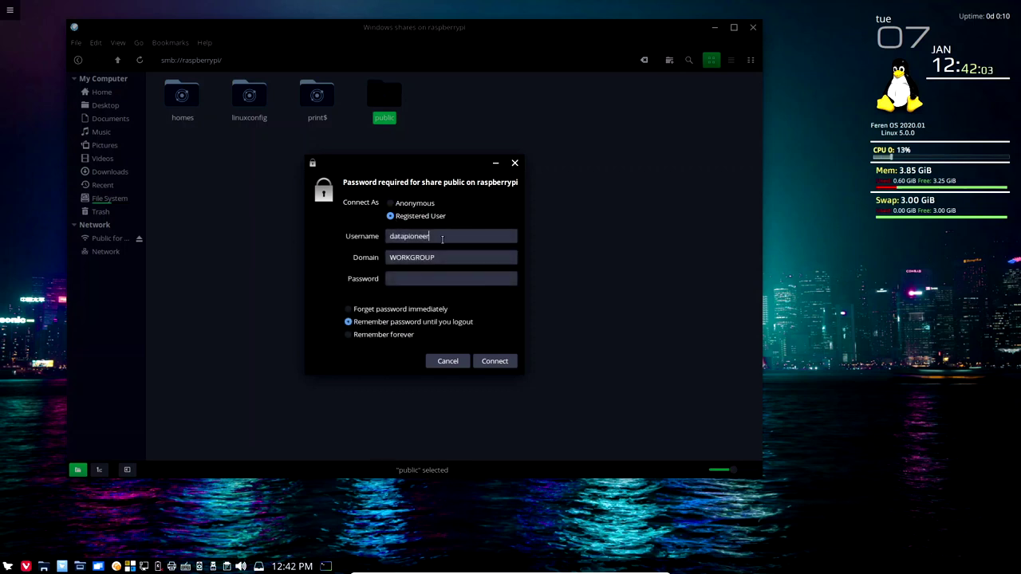
pyautogui.moveTo(431, 237); pyautogui.dragTo(370, 239)
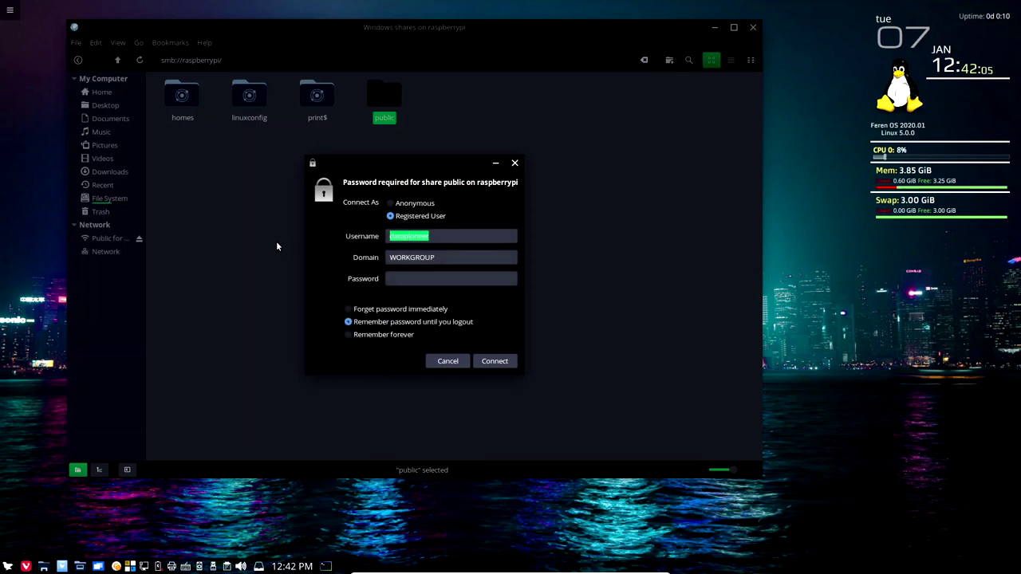
pyautogui.press('Tab')
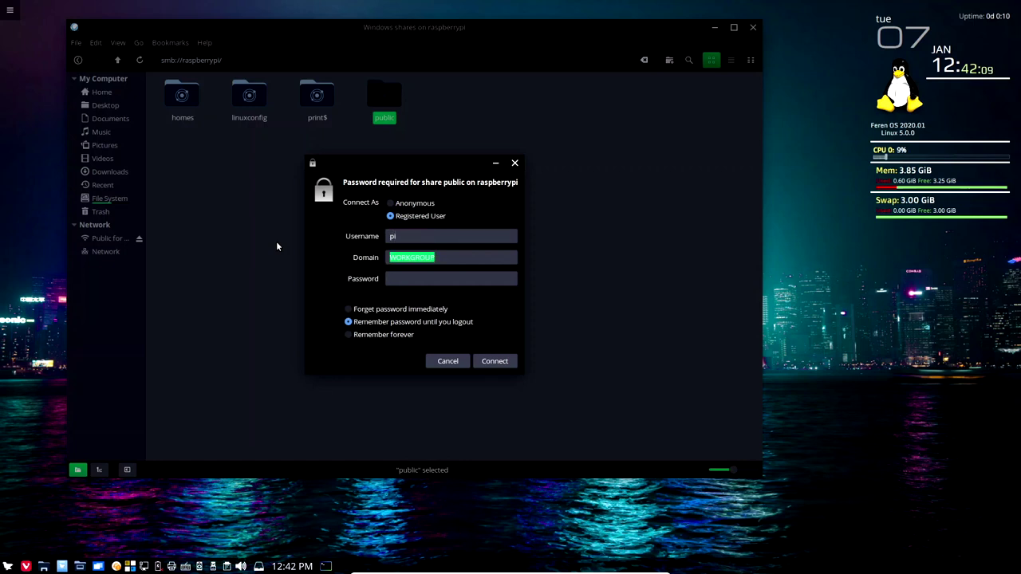
pyautogui.click(486, 361)
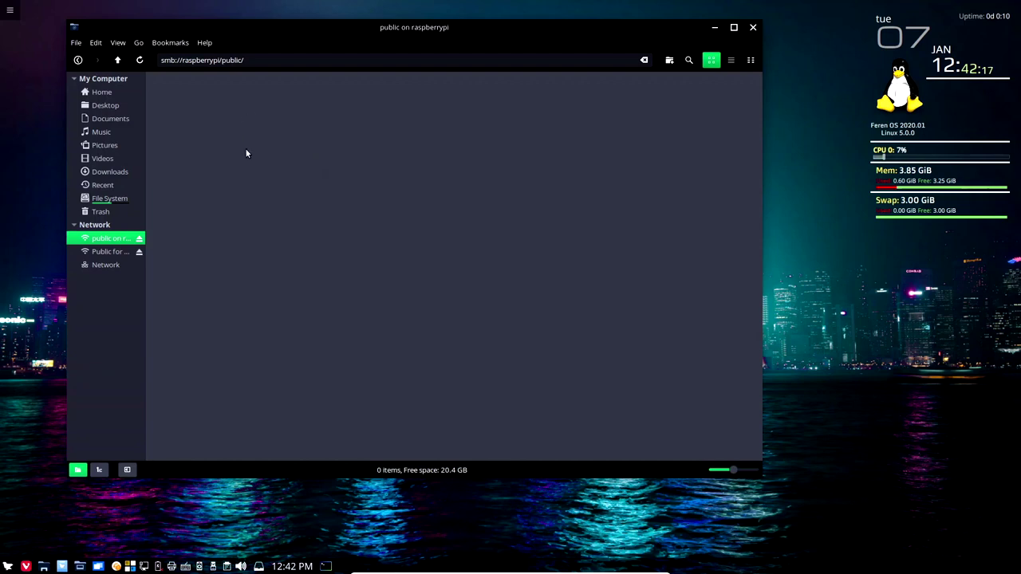
# Step: Open the Pictures folder, then close the file manager and start a fresh window
pyautogui.rightClick(103, 146)
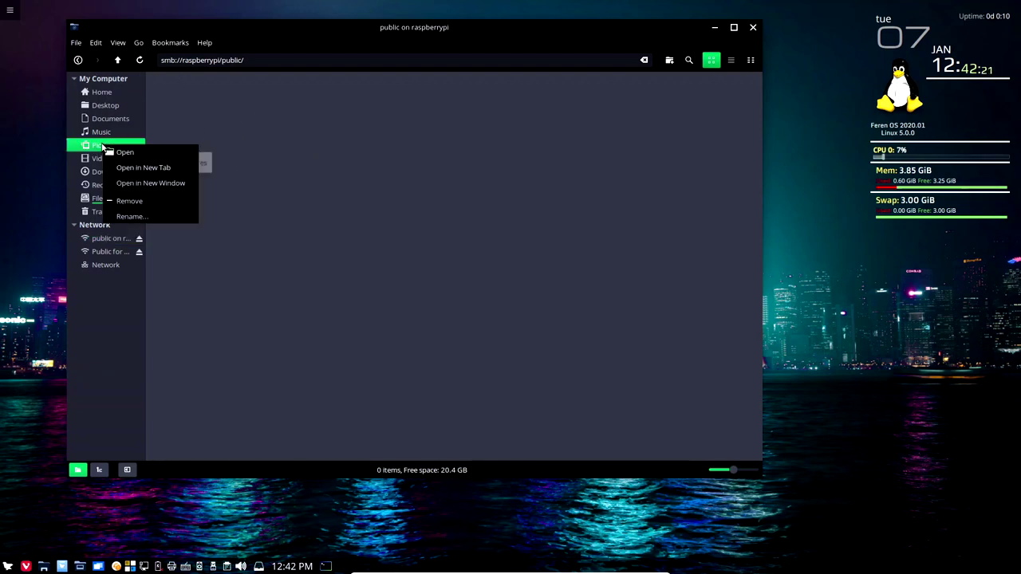
pyautogui.click(122, 152)
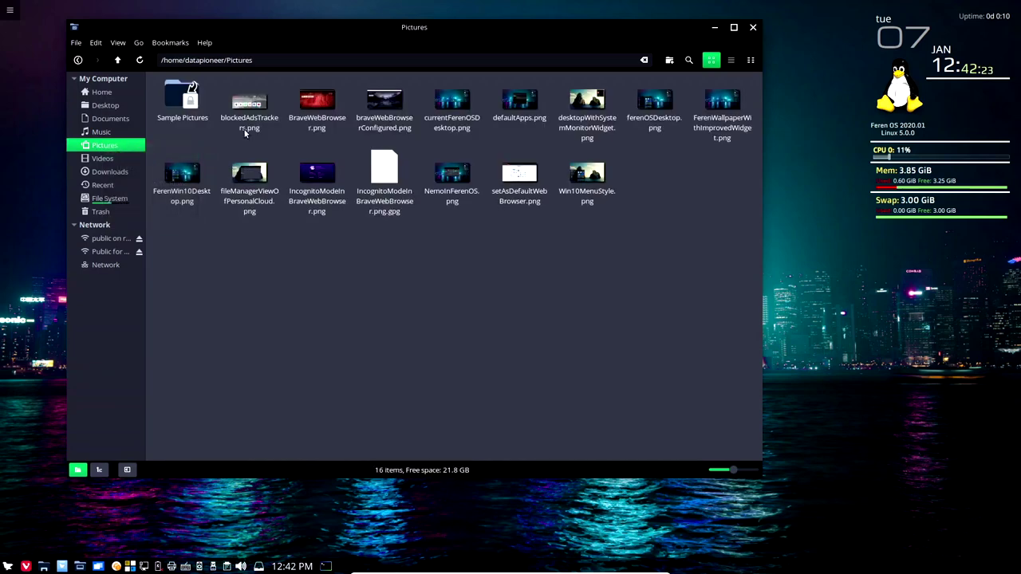
pyautogui.click(753, 27)
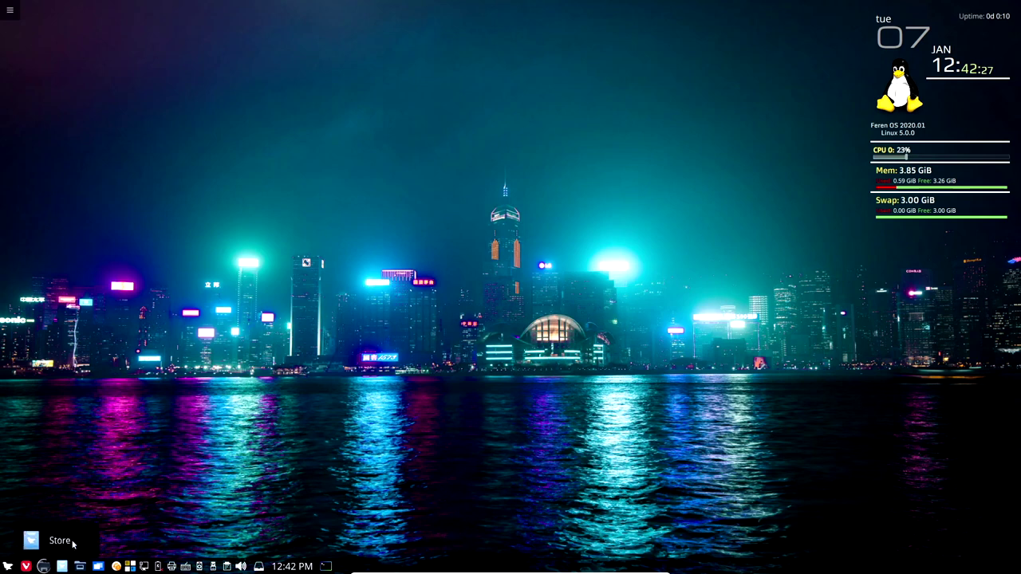
pyautogui.click(61, 565)
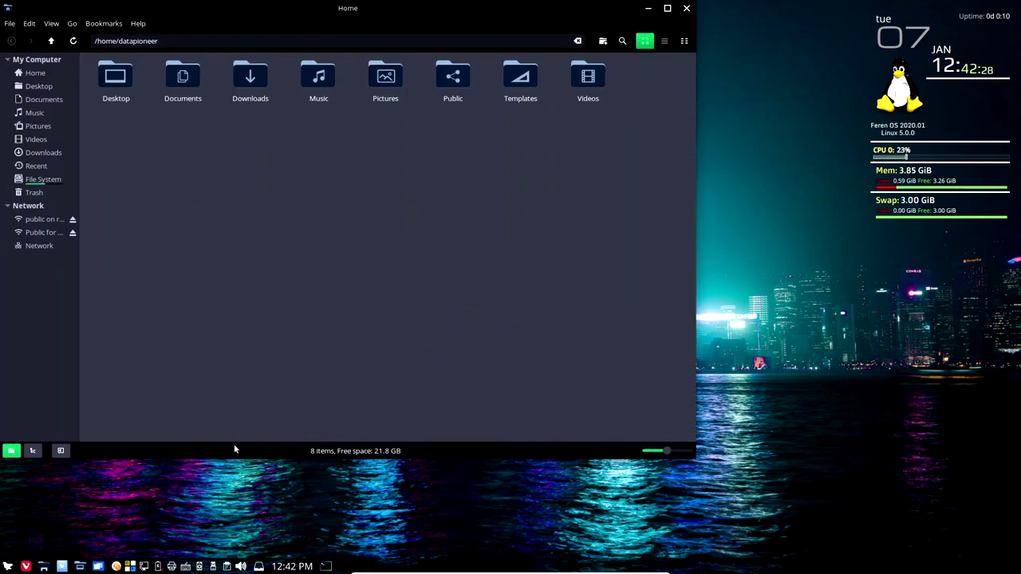
# Step: Show the raspberrypi public share and open Pictures in a separate window
pyautogui.click(44, 221)
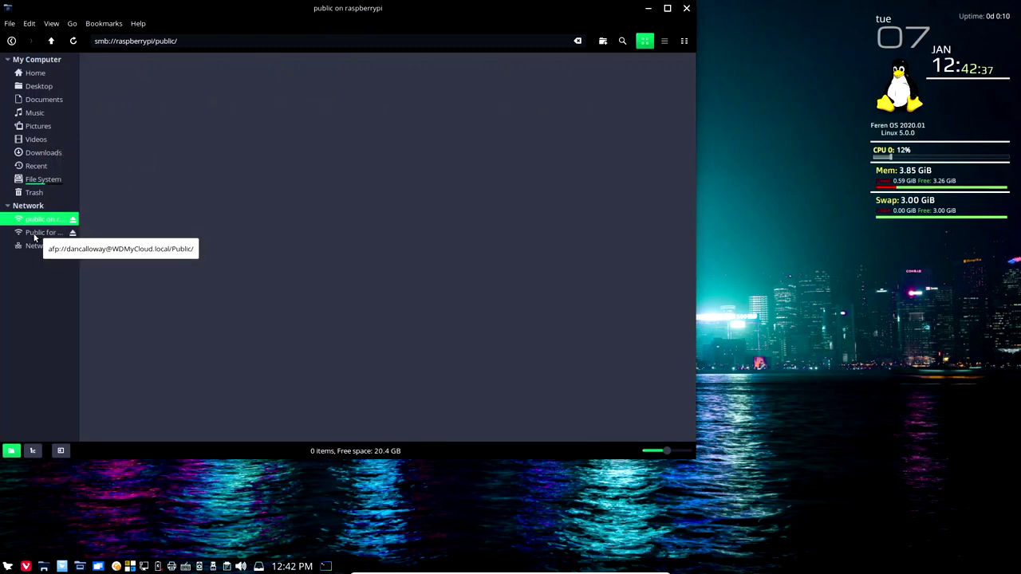
pyautogui.rightClick(44, 127)
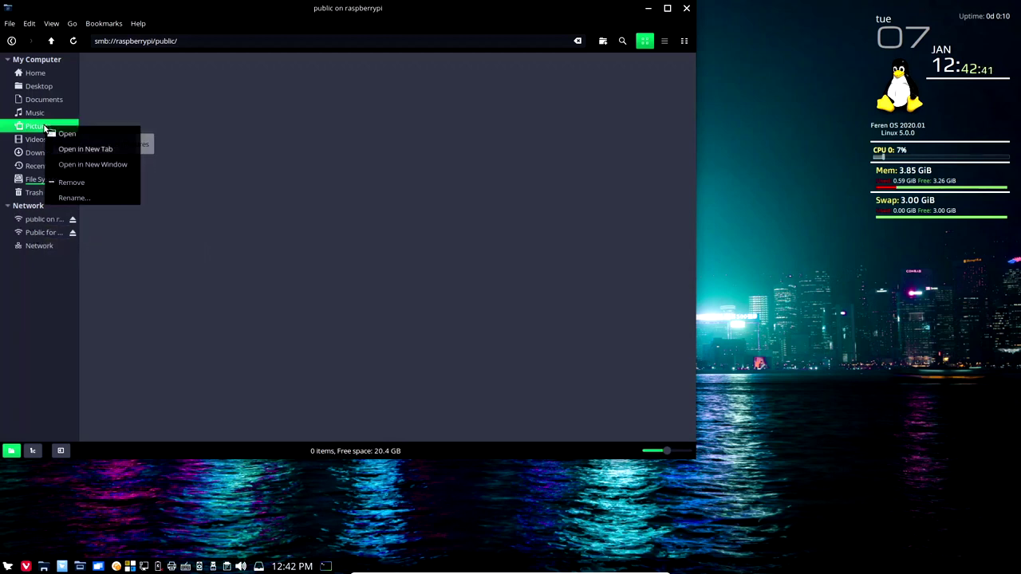
pyautogui.click(73, 165)
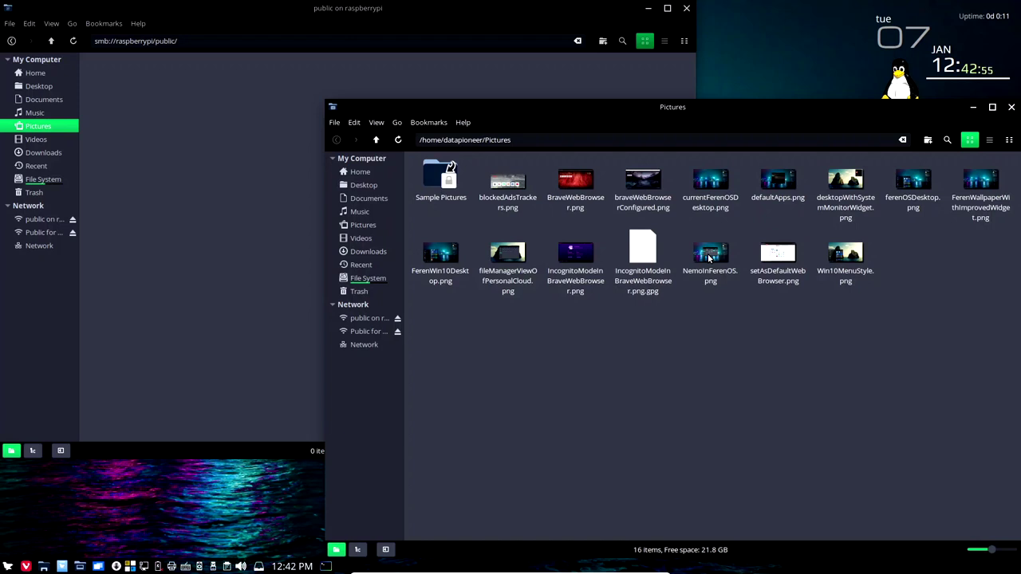
# Step: Copy NemoInFerenOS.png from Pictures into the public share and close the Pictures window
pyautogui.moveTo(709, 257); pyautogui.dragTo(176, 147)
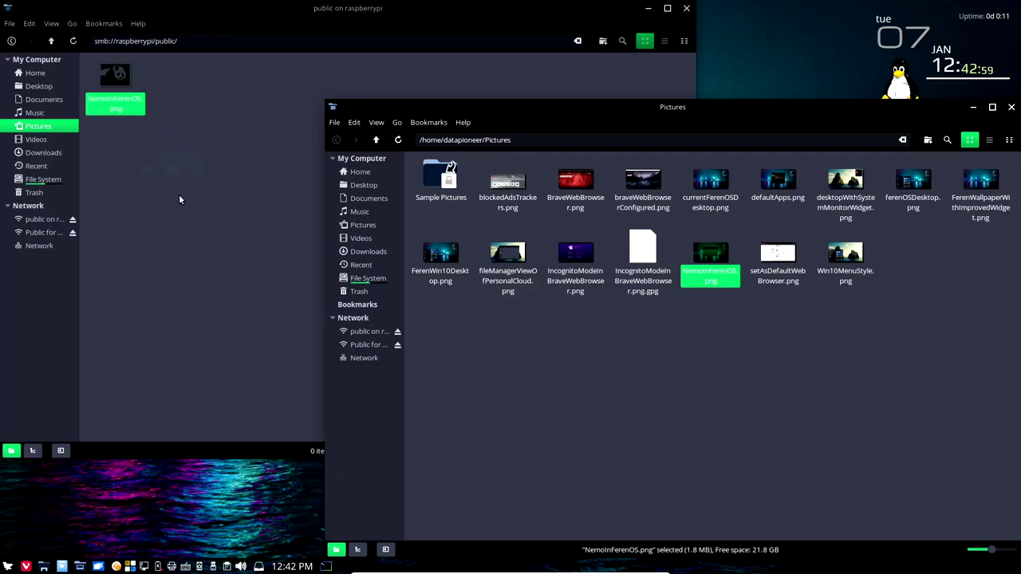
pyautogui.click(1012, 108)
pyautogui.click(373, 165)
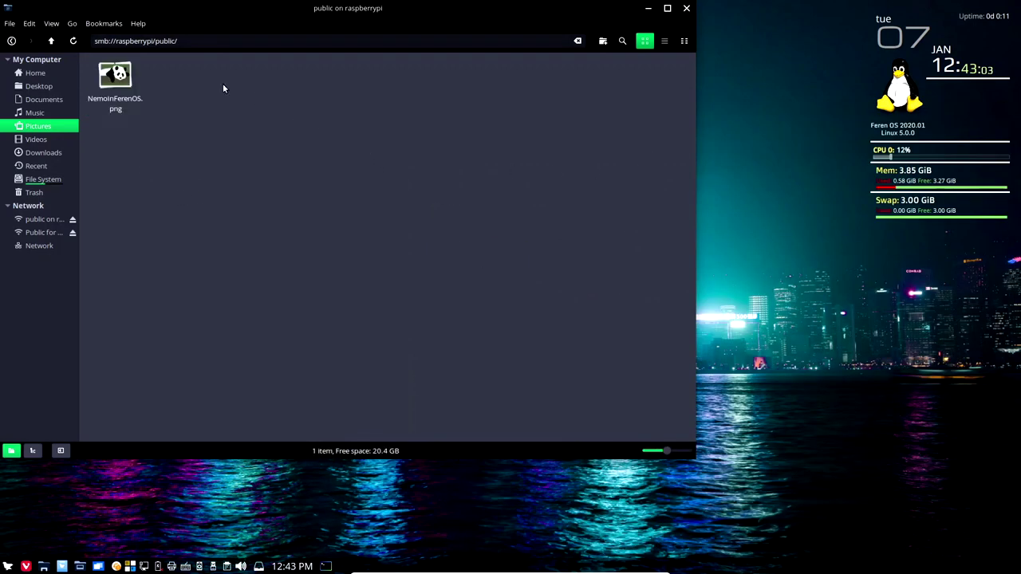
# Step: Preview NemoInFerenOS.png in the photo viewer, then close the file manager
pyautogui.rightClick(117, 80)
pyautogui.click(286, 231)
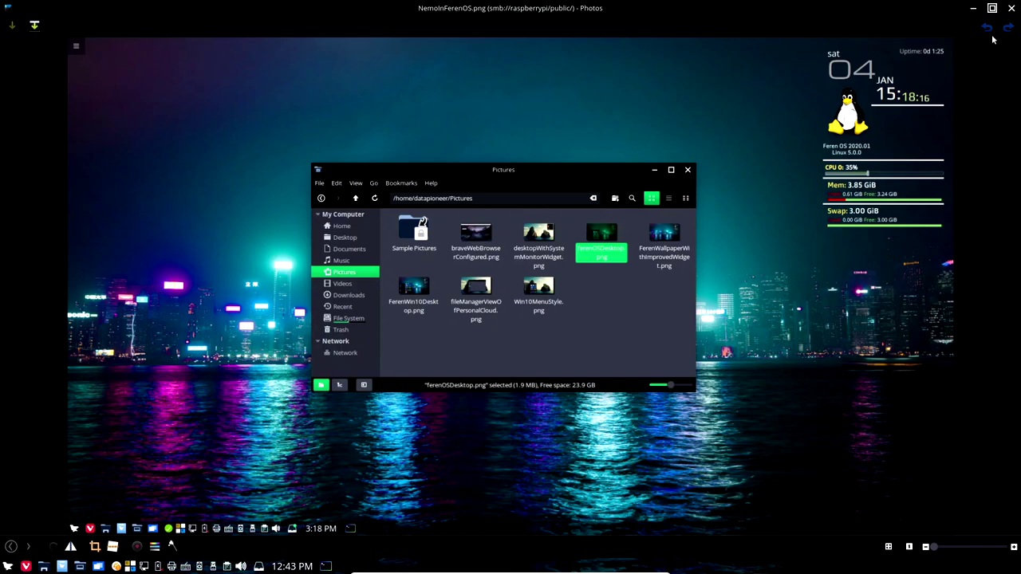
pyautogui.press('Escape')
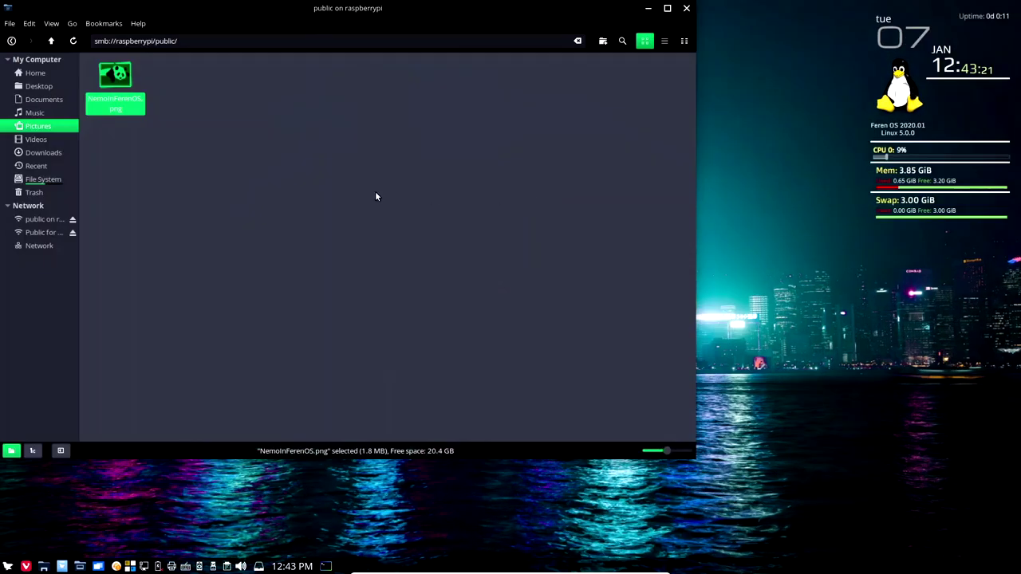
pyautogui.click(301, 173)
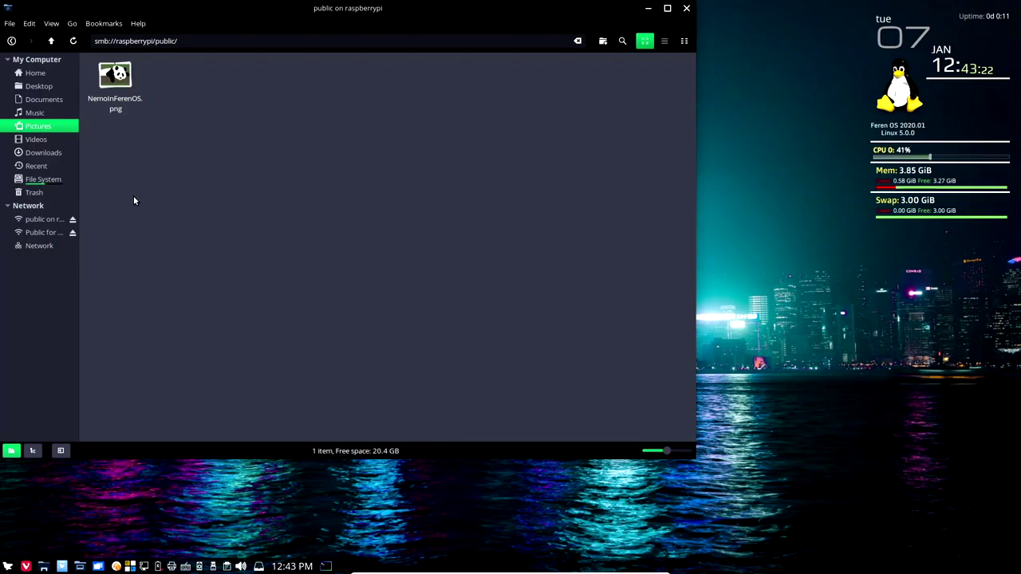
pyautogui.click(47, 221)
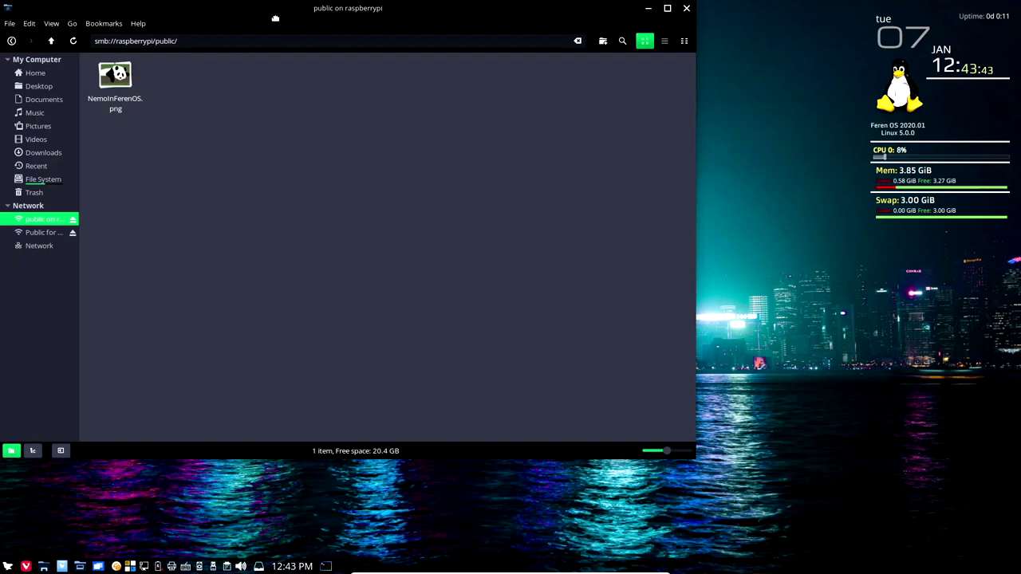
pyautogui.moveTo(273, 14); pyautogui.dragTo(408, 50)
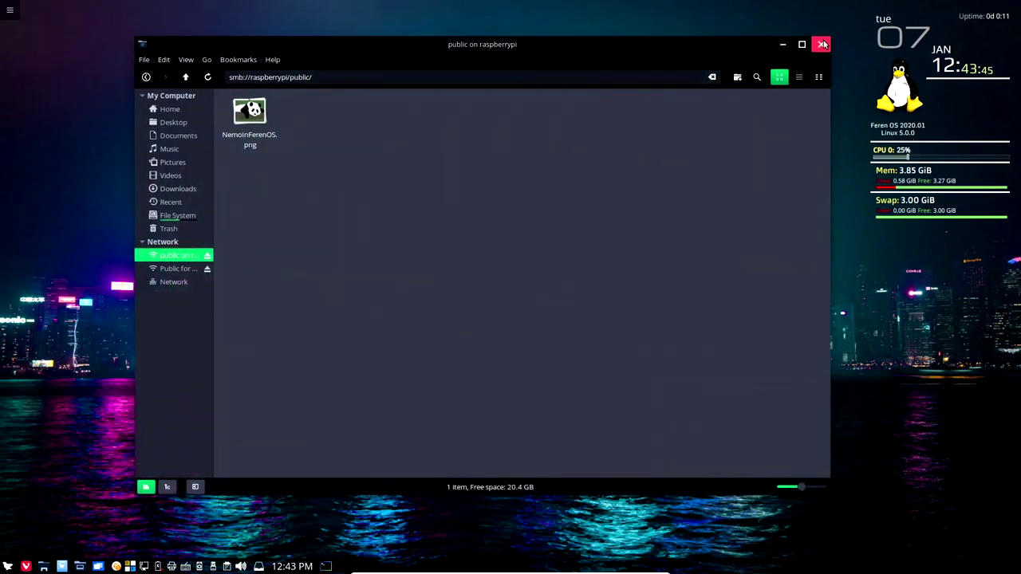
pyautogui.click(823, 44)
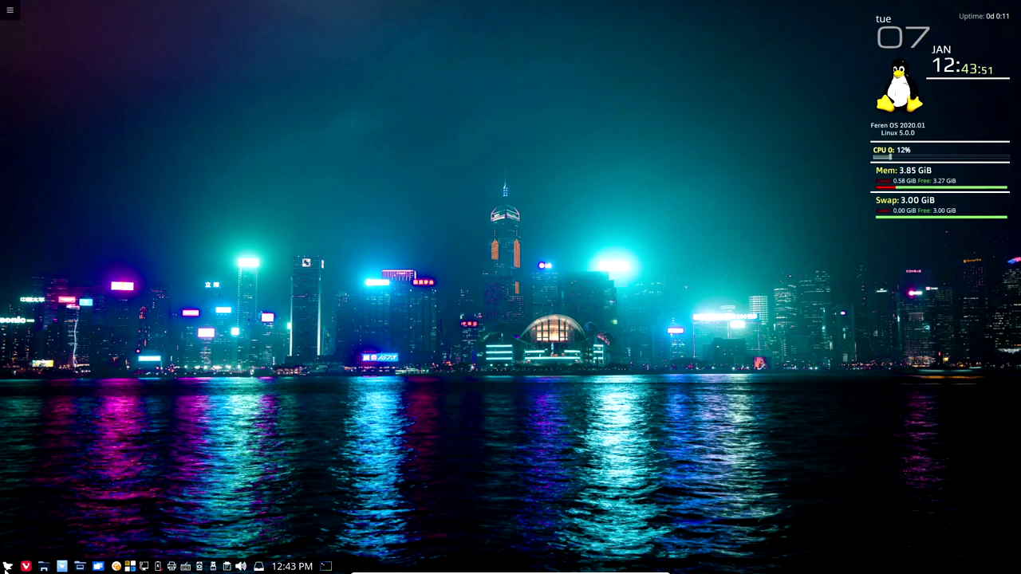
# Step: Launch the Web Browser Manager via the 'web' search, review Vivaldi and Brave, then close it
pyautogui.click(8, 567)
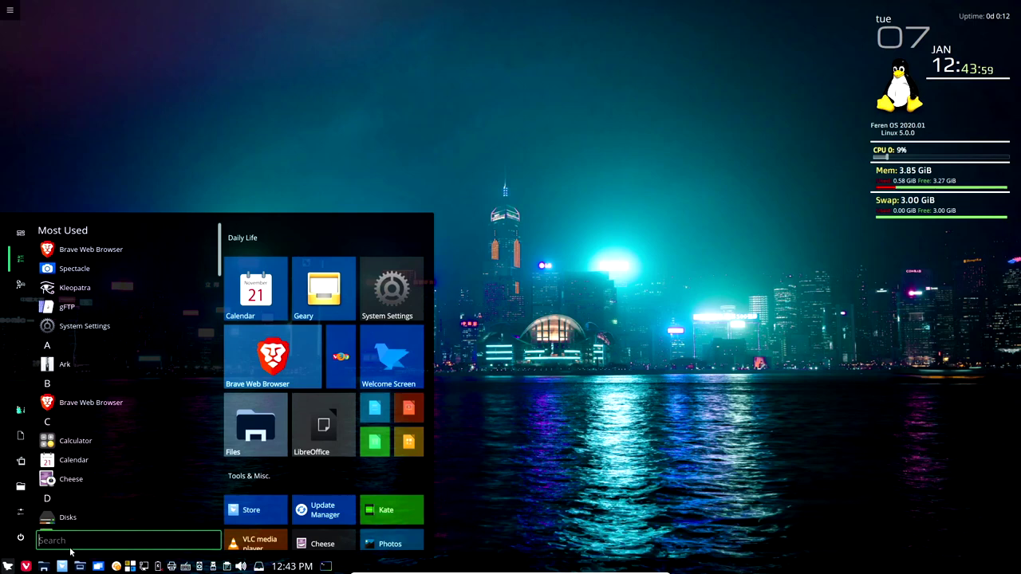
pyautogui.write('web')
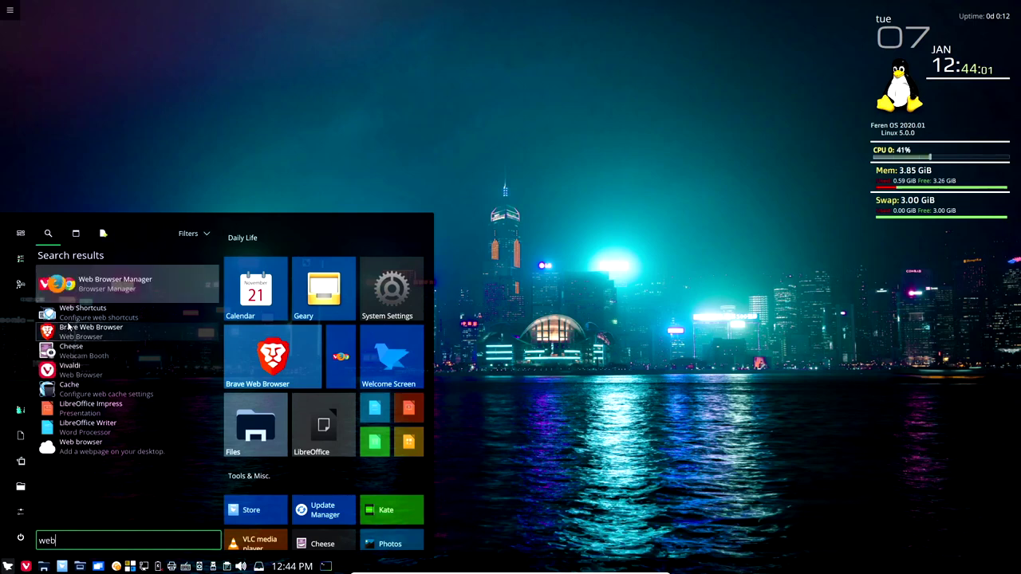
pyautogui.click(146, 281)
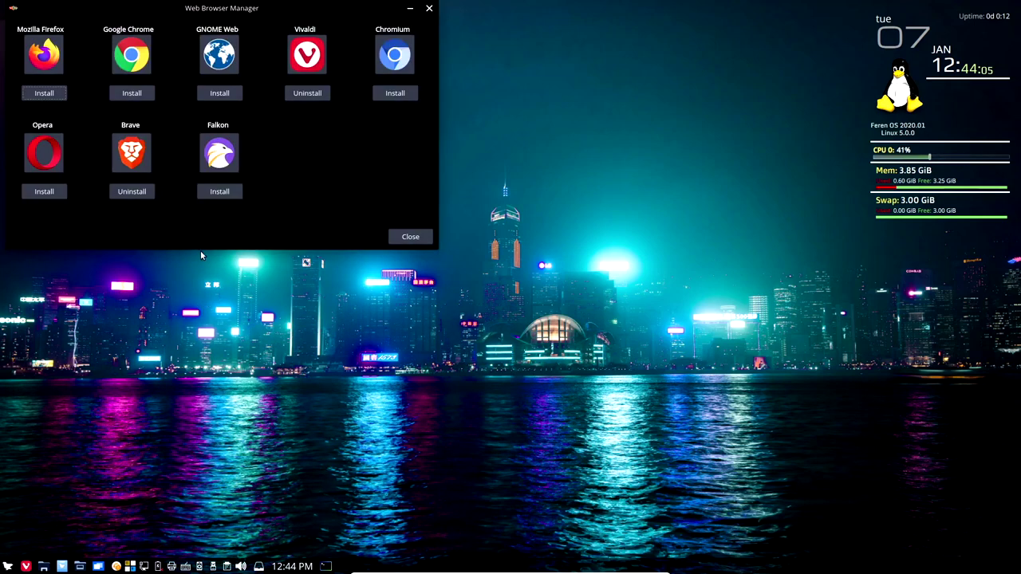
pyautogui.moveTo(143, 13); pyautogui.dragTo(441, 175)
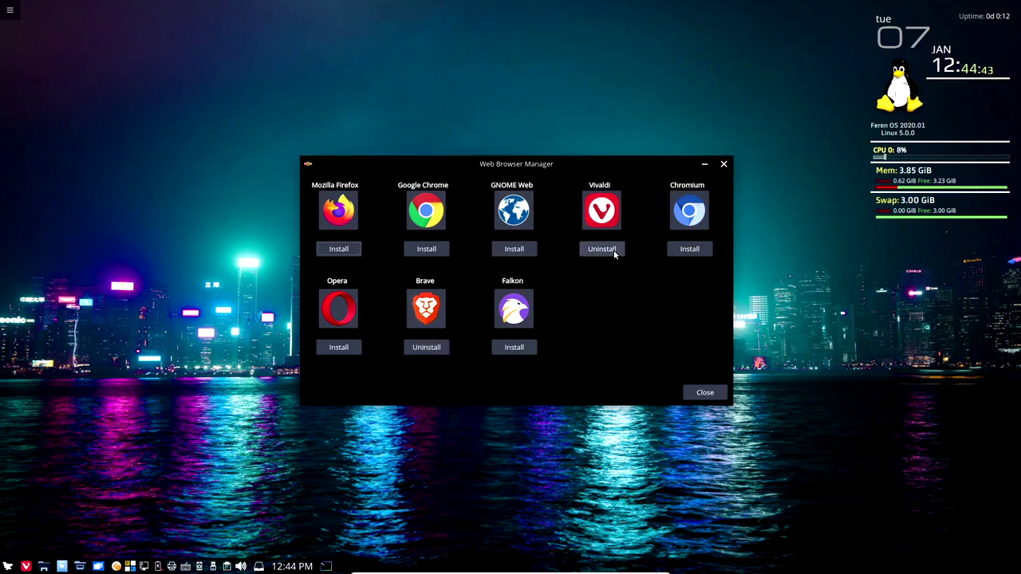
pyautogui.click(697, 393)
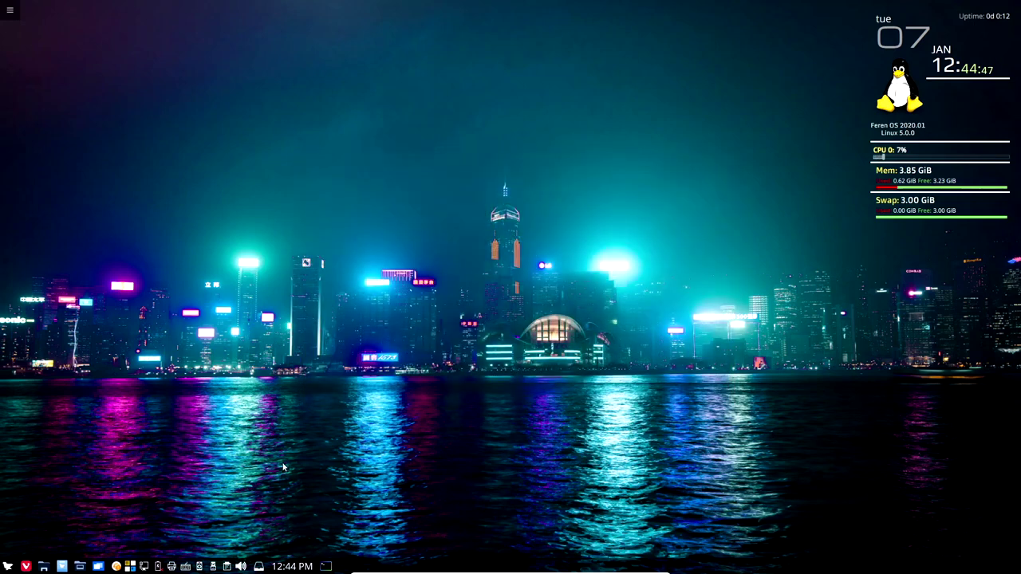
pyautogui.click(8, 566)
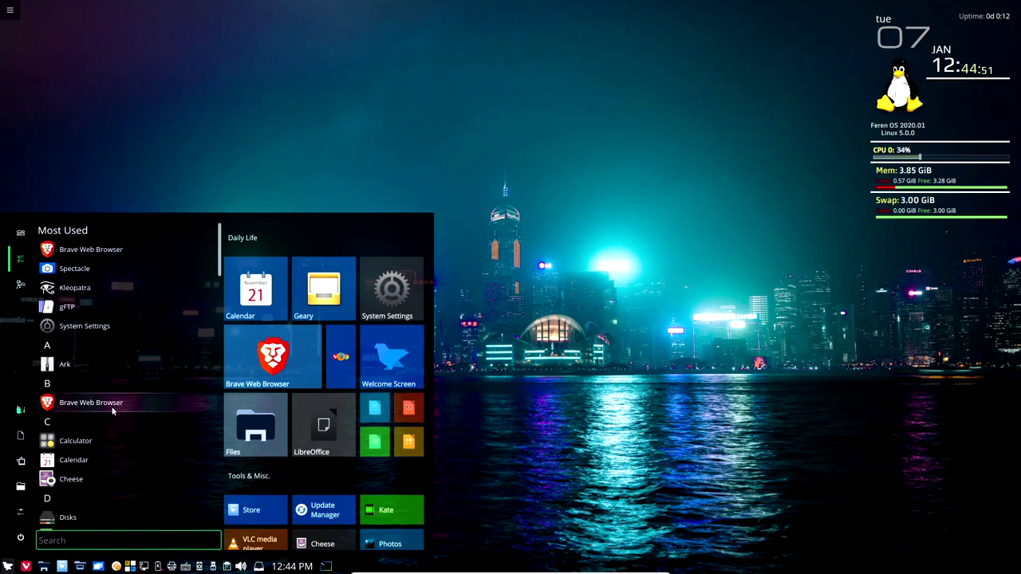
# Step: Launch Brave Web Browser from the application menu, opening on kadaza.com
pyautogui.click(276, 366)
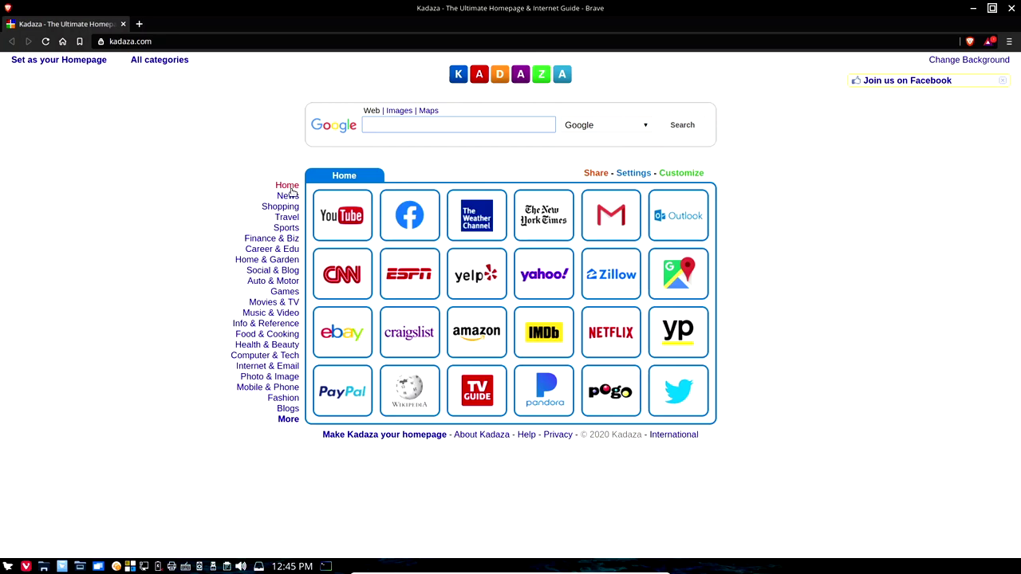
# Step: Open The Washington Post in a new tab from Kadaza's News category
pyautogui.click(287, 217)
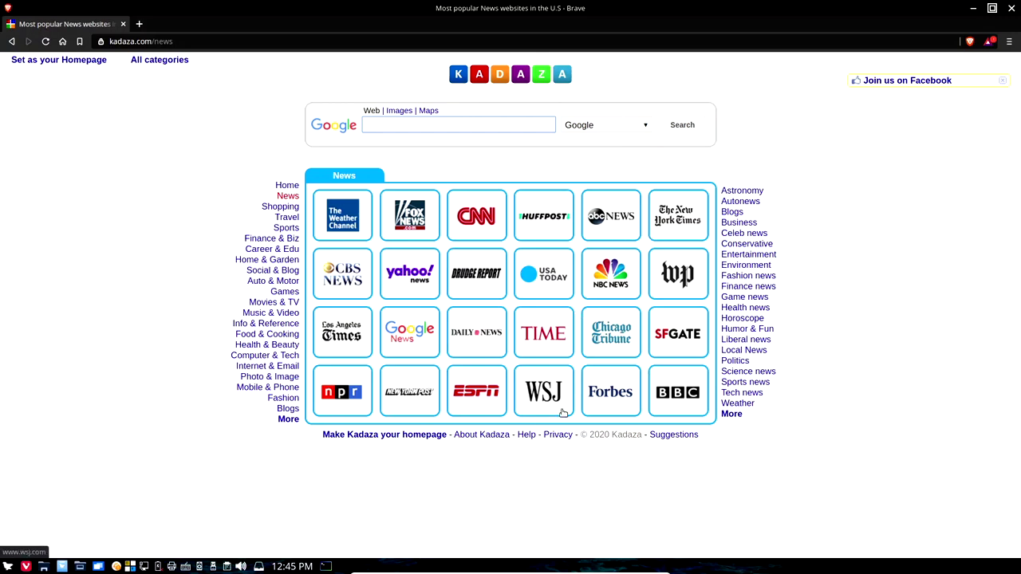
pyautogui.click(687, 282)
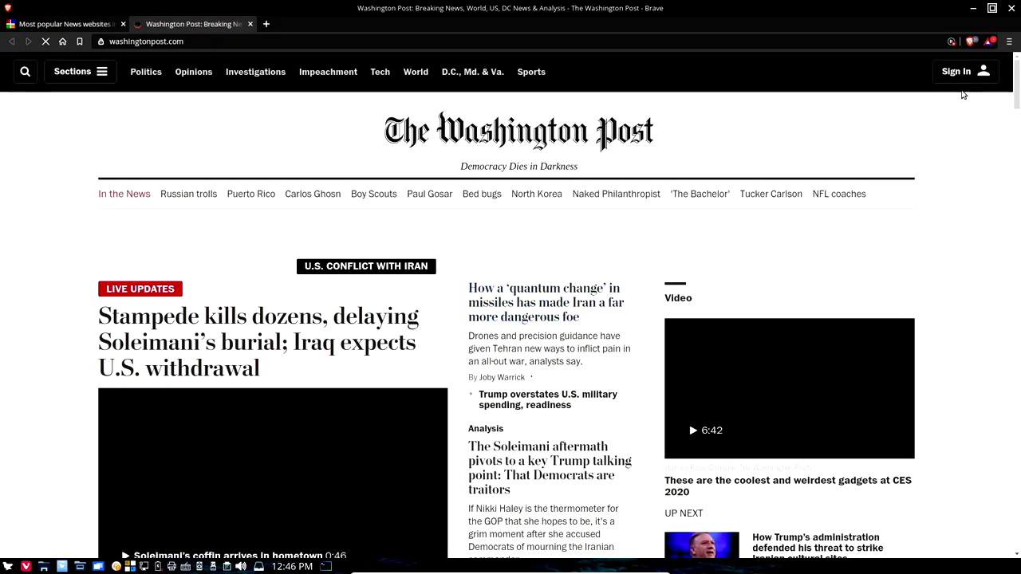
pyautogui.click(60, 26)
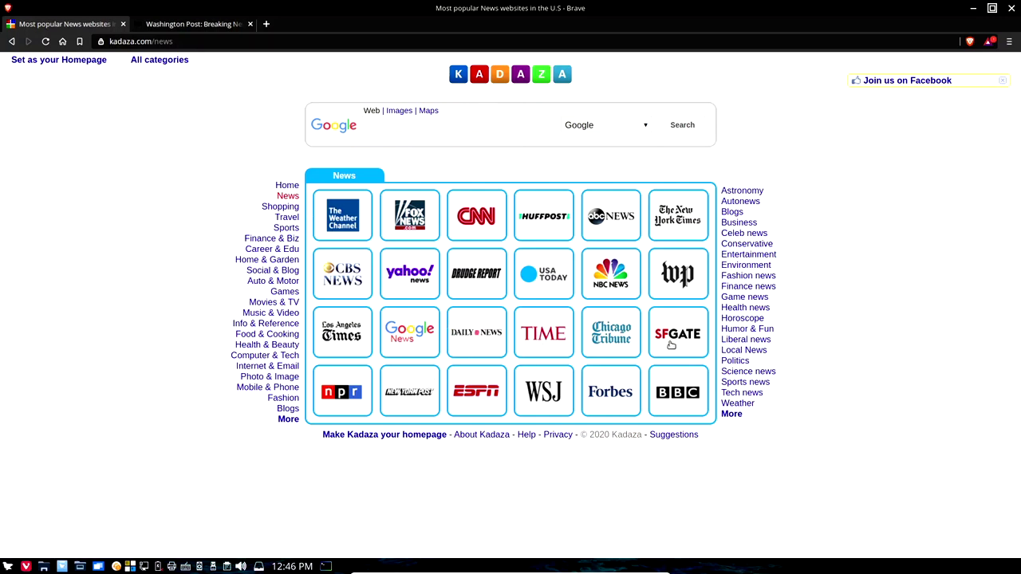
# Step: Open The Verge from Kadaza's Tech news, then show the A–Z All Categories index
pyautogui.click(740, 395)
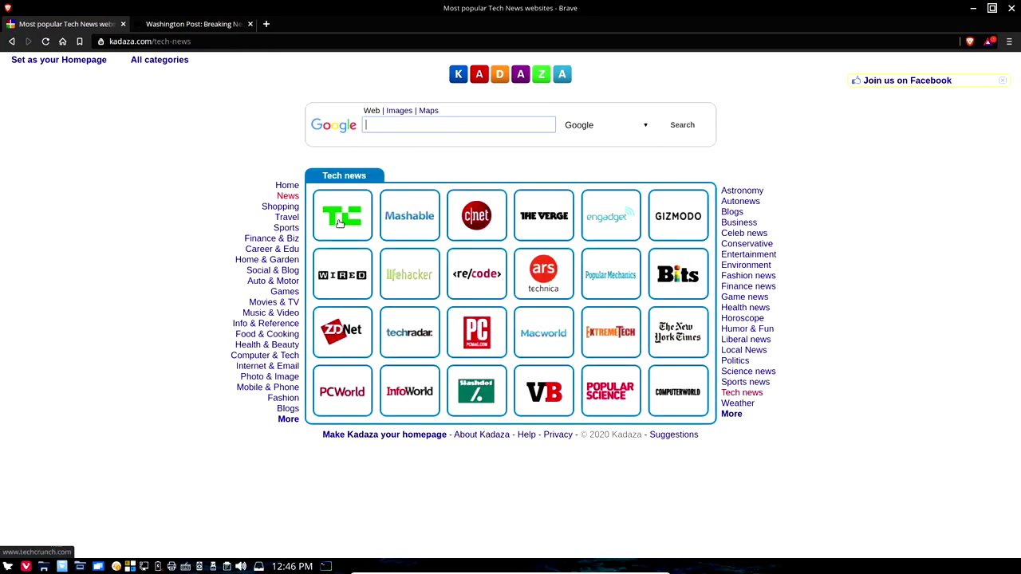
pyautogui.click(557, 229)
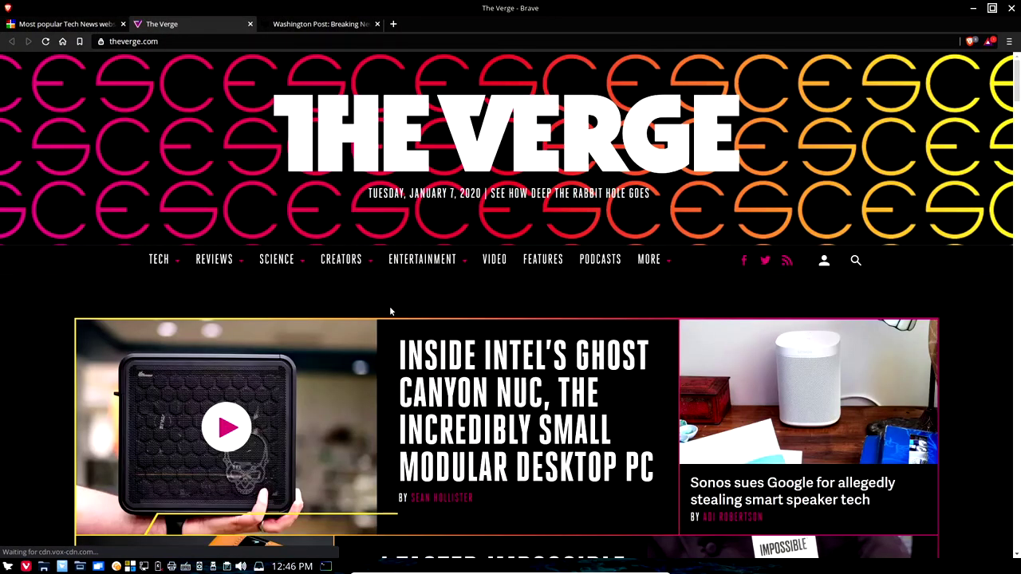
pyautogui.click(68, 27)
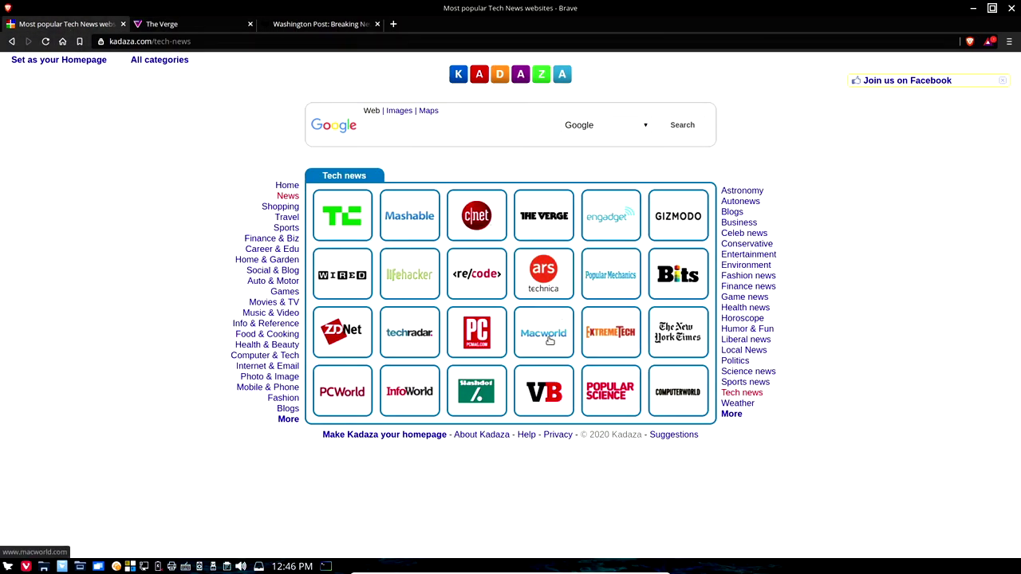
pyautogui.click(289, 421)
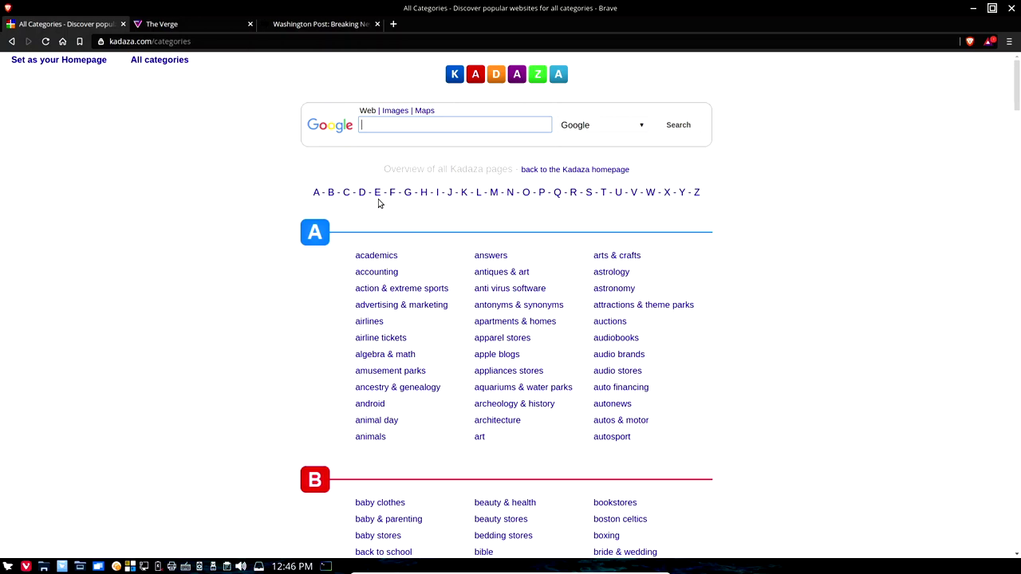
# Step: Open Kadaza's hostels & hotels category, then the In Linux Find Truth blog and a fresh new tab
pyautogui.click(423, 192)
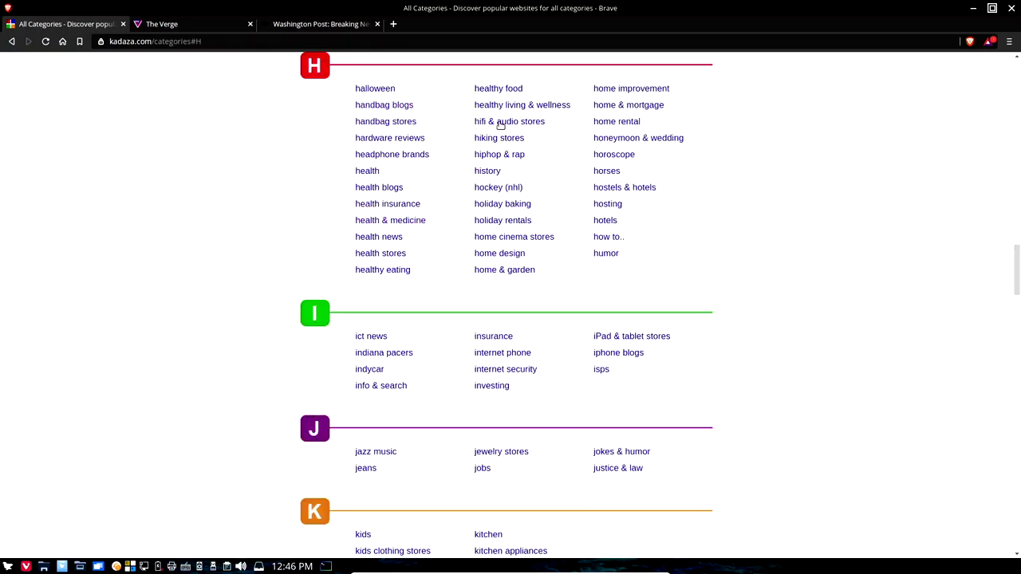
pyautogui.click(608, 190)
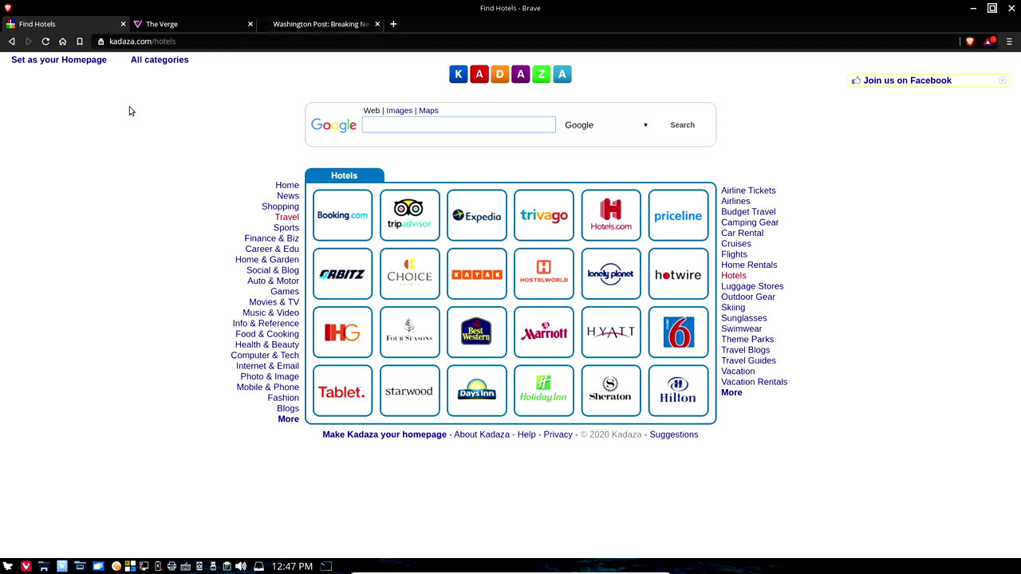
pyautogui.click(392, 25)
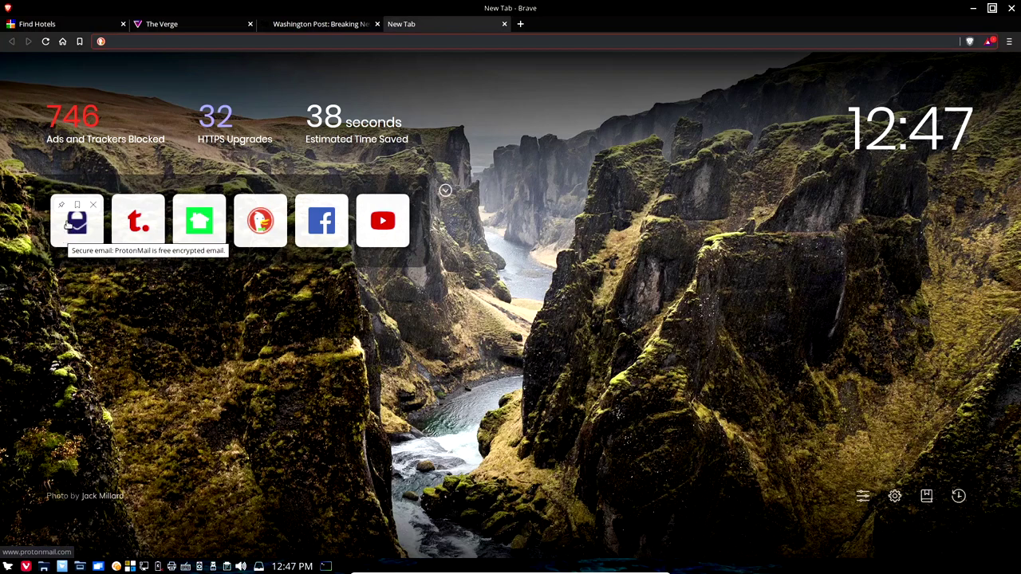
pyautogui.click(134, 223)
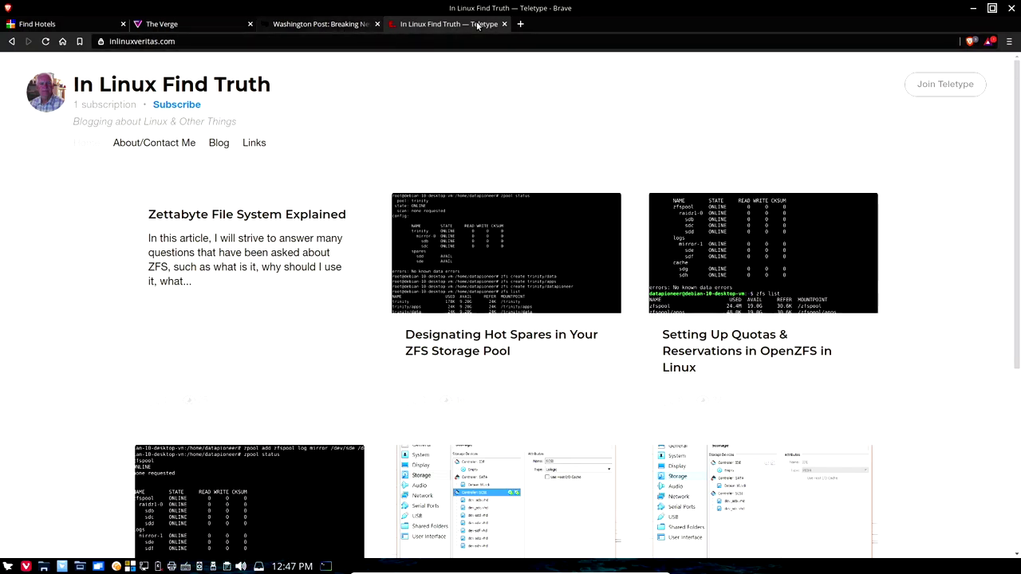
pyautogui.click(520, 24)
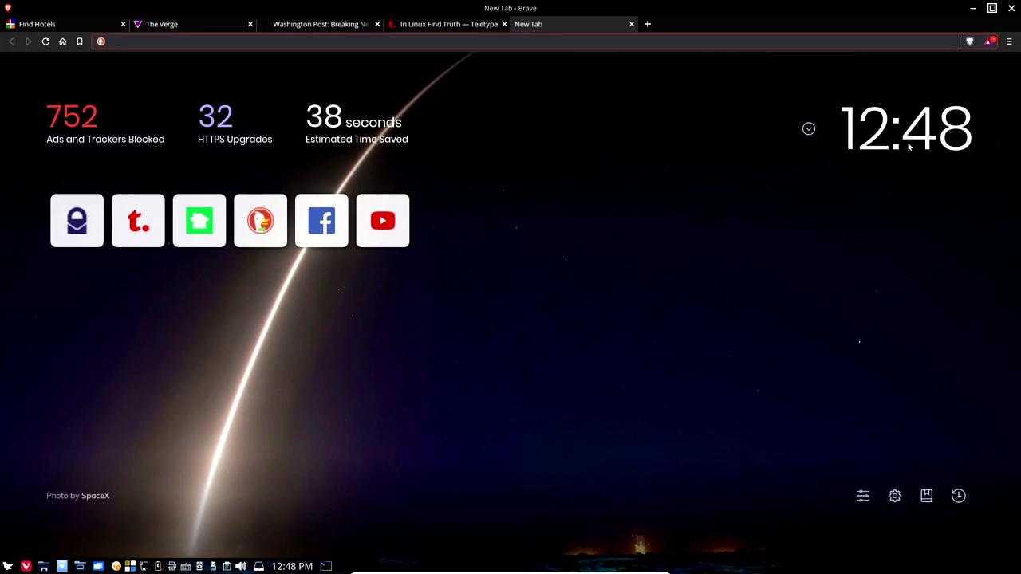
pyautogui.click(809, 128)
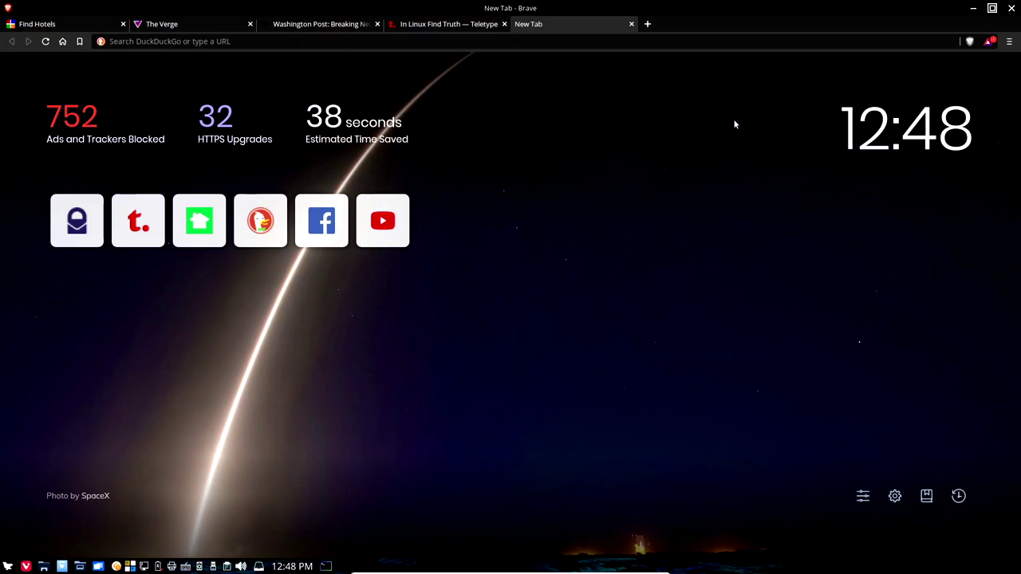
pyautogui.click(1009, 44)
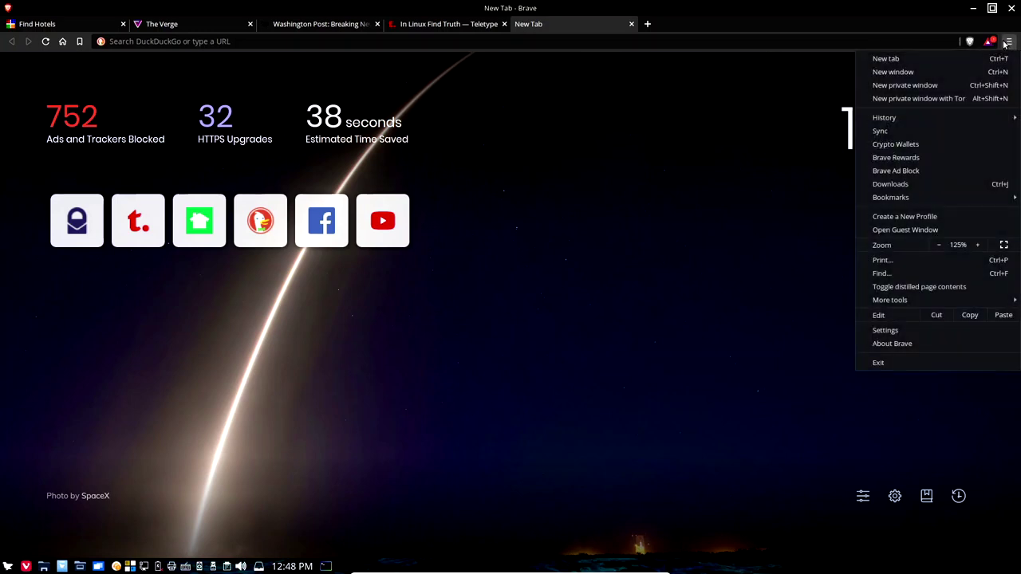
pyautogui.click(905, 85)
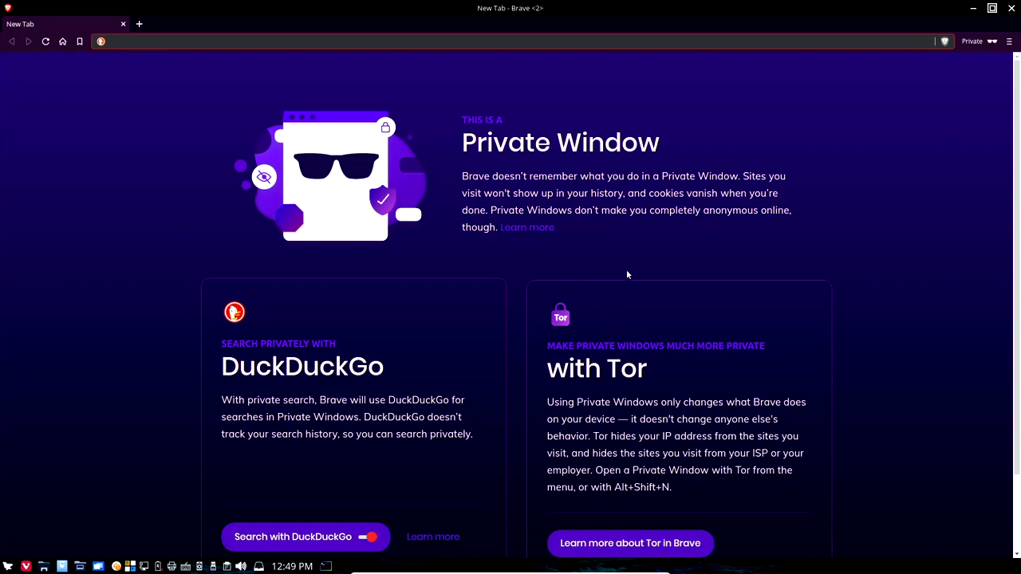
pyautogui.click(987, 44)
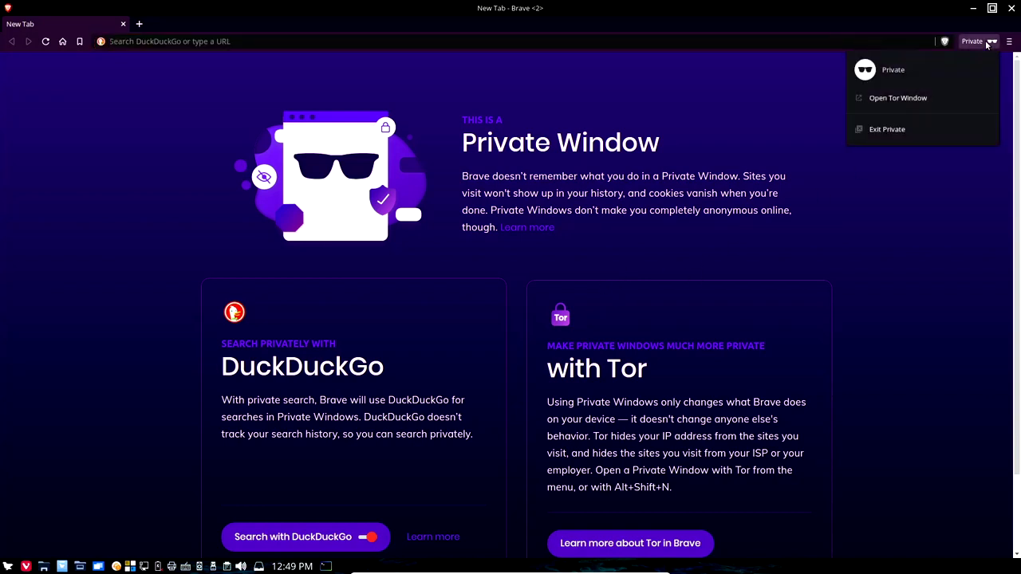
pyautogui.click(895, 132)
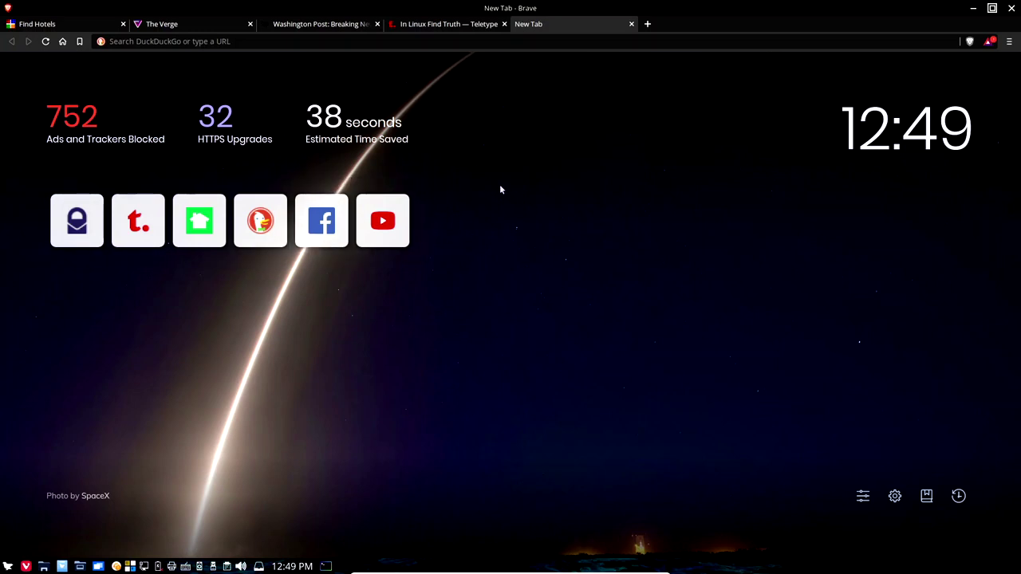
# Step: View the Sync setup page and close it, then open Crypto Wallets from the main menu
pyautogui.click(1009, 42)
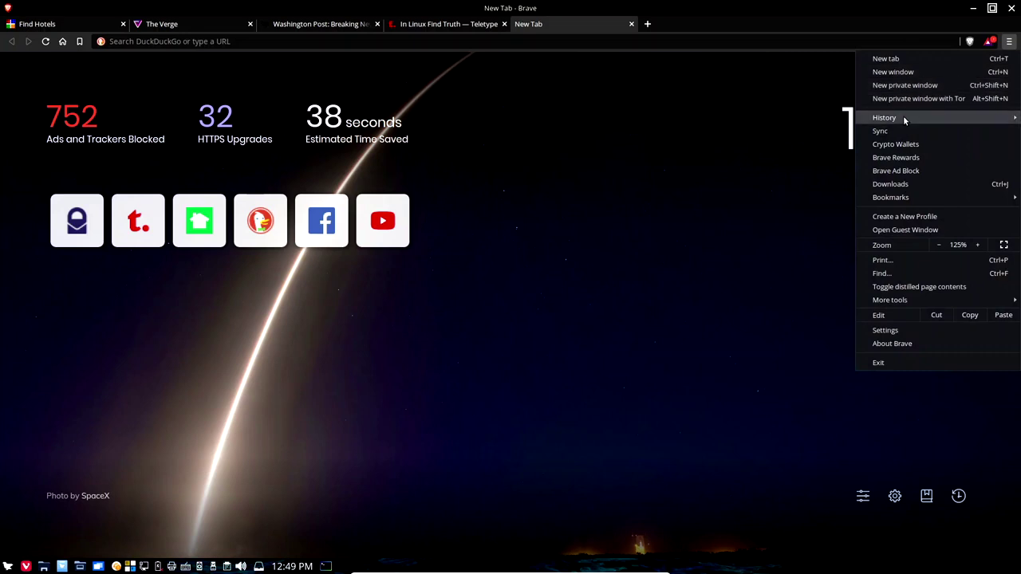
pyautogui.moveTo(904, 117)
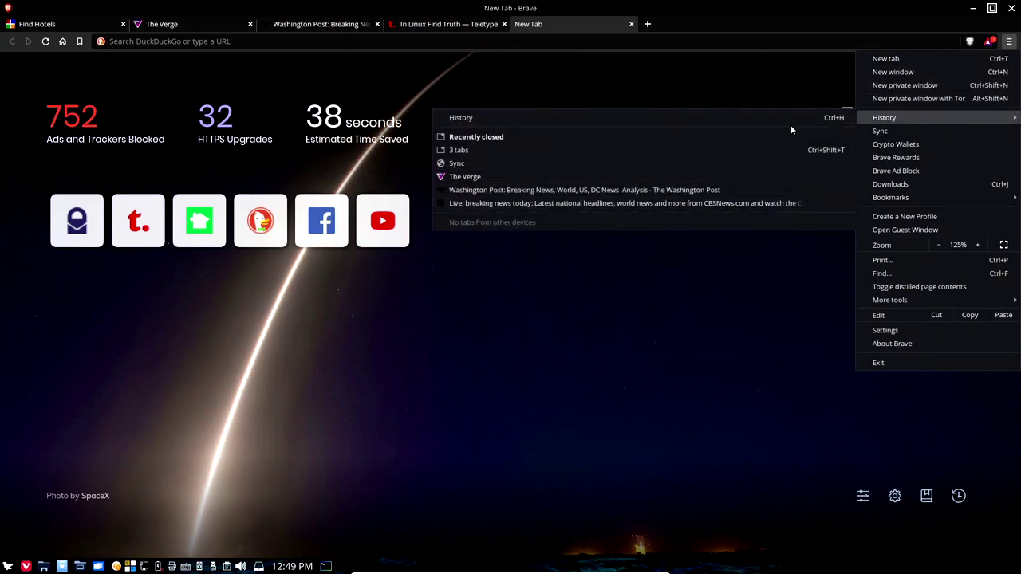
pyautogui.click(884, 131)
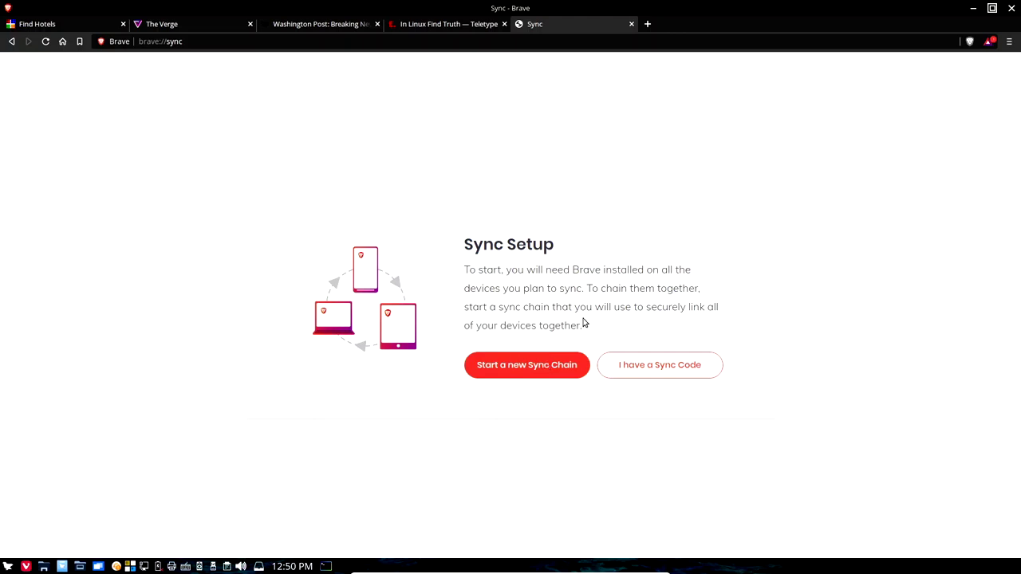
pyautogui.click(631, 24)
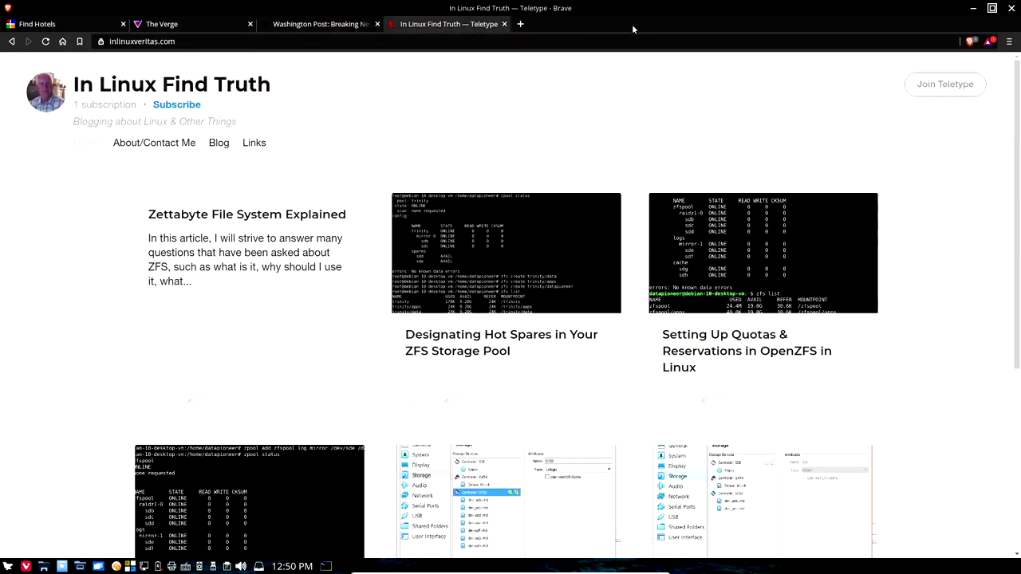
pyautogui.click(1010, 41)
pyautogui.click(924, 145)
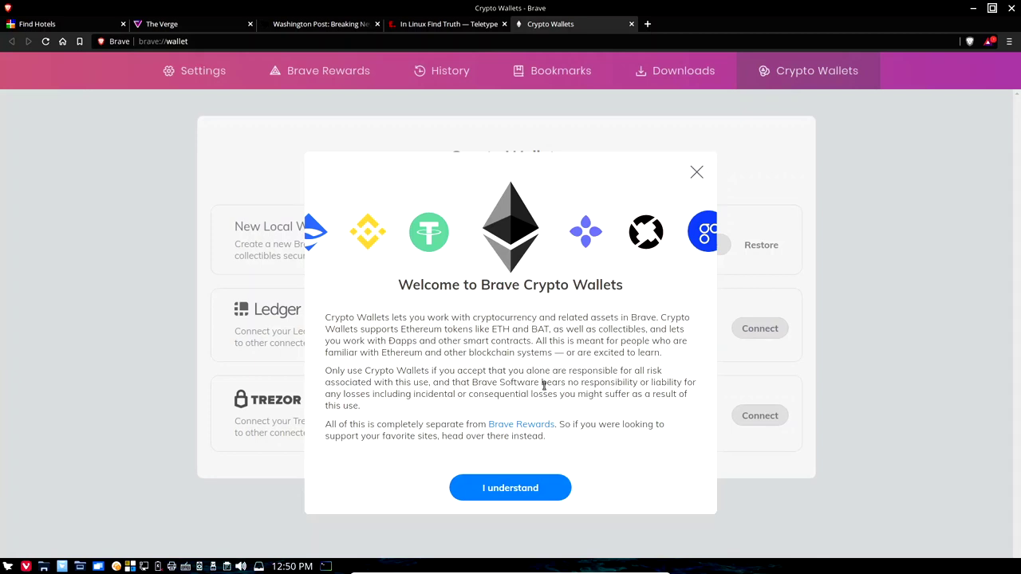
# Step: Accept the Crypto Wallets notice, then look through the Downloads page and Bookmarks folders
pyautogui.click(542, 486)
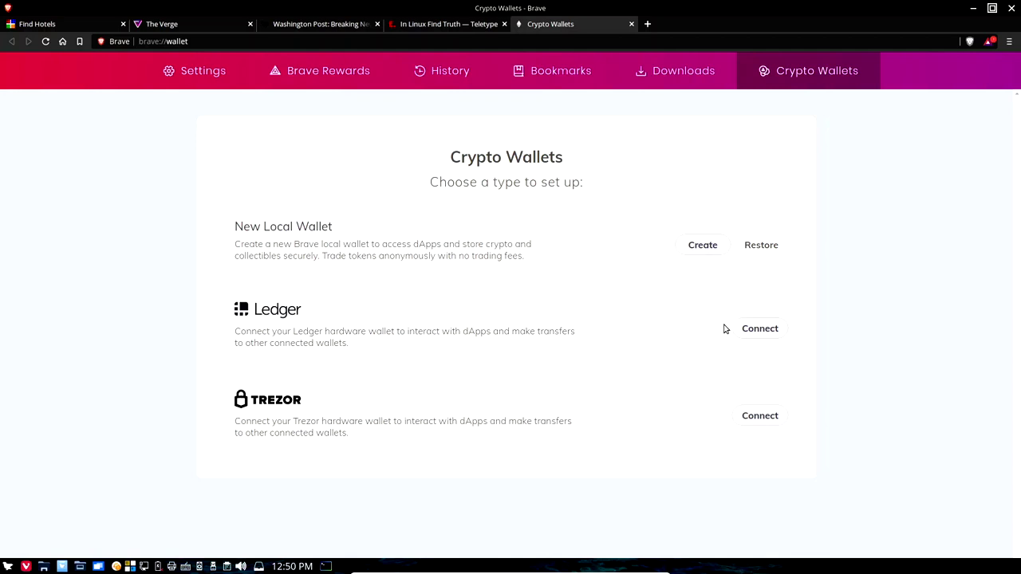
pyautogui.click(669, 85)
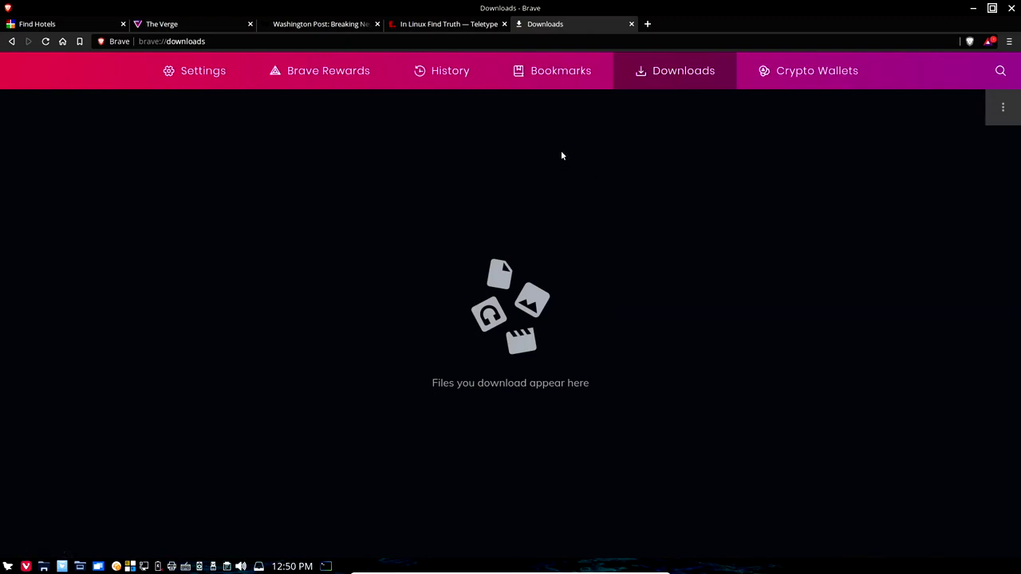
pyautogui.click(566, 75)
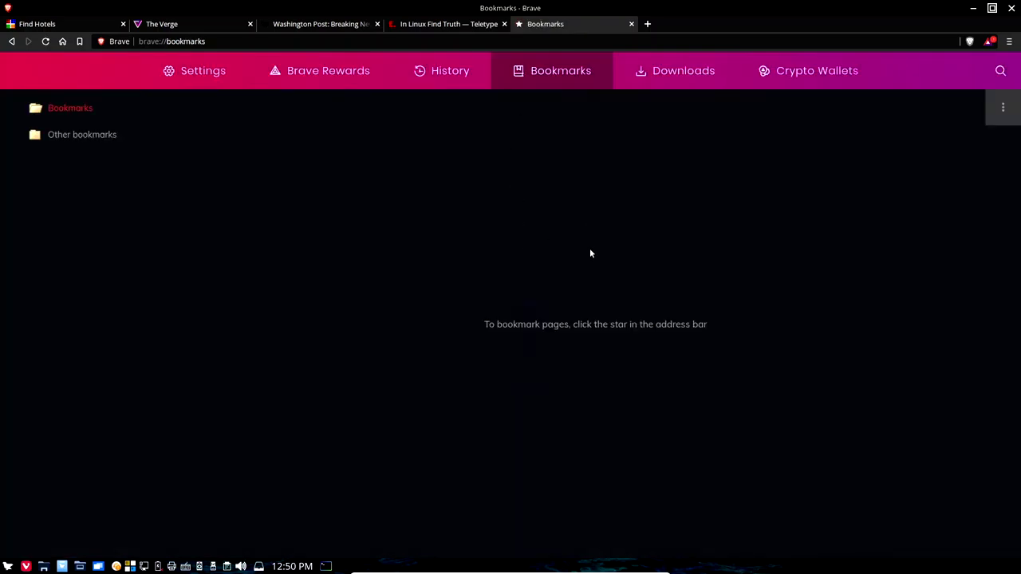
pyautogui.click(71, 135)
pyautogui.click(75, 108)
# Step: Open the History page and scroll through the visited sites
pyautogui.click(443, 72)
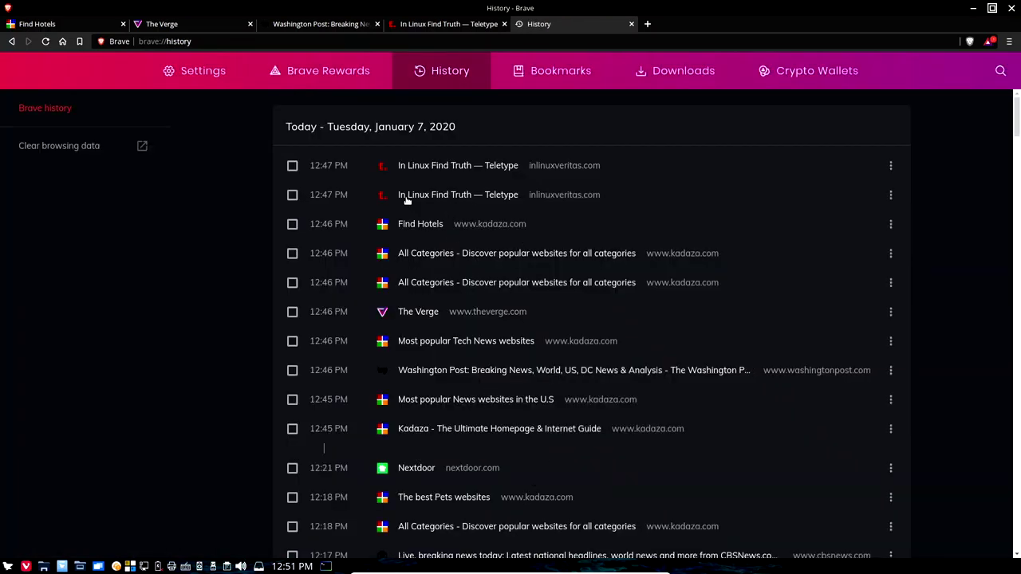
pyautogui.scroll(-8, 465, 311)
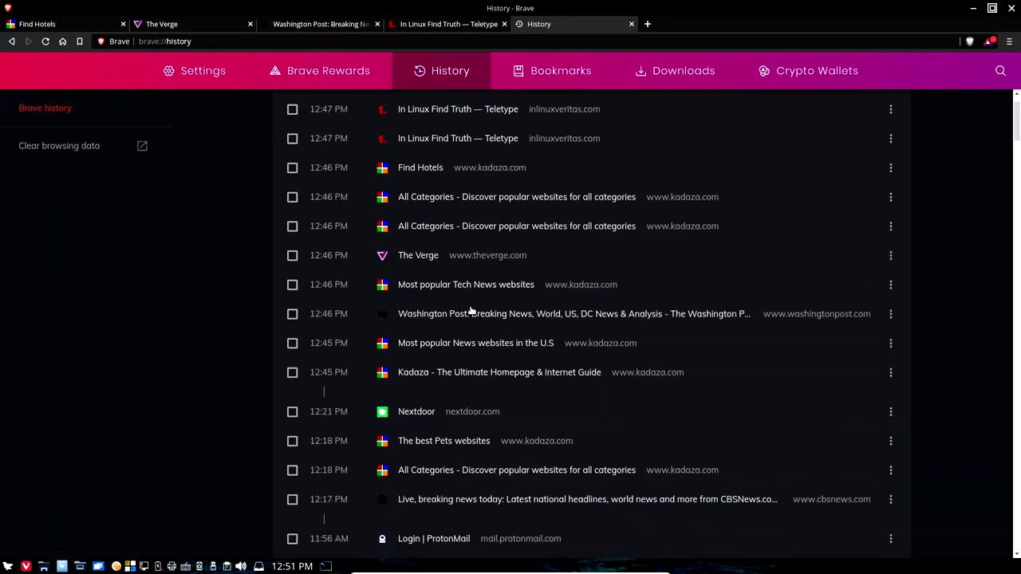
pyautogui.scroll(-10, 488, 303)
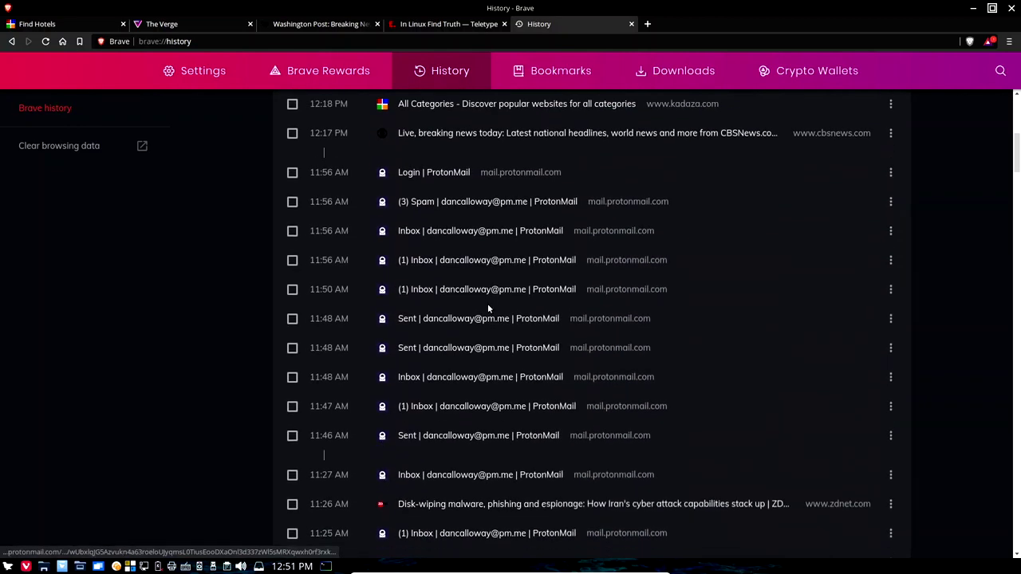
# Step: Open the Brave Rewards page and scroll through its opt-in offer
pyautogui.click(324, 70)
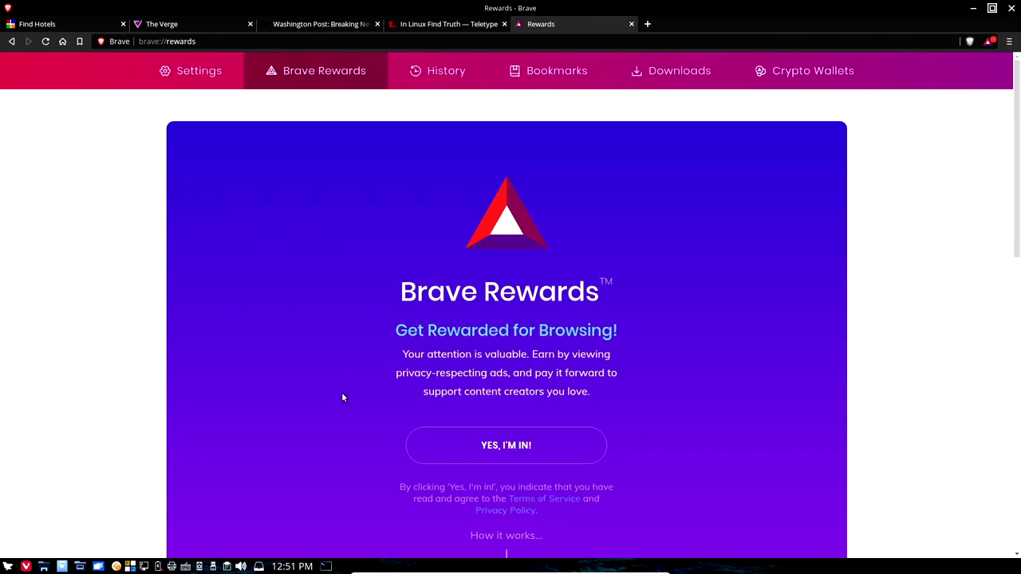
pyautogui.scroll(-1, 348, 394)
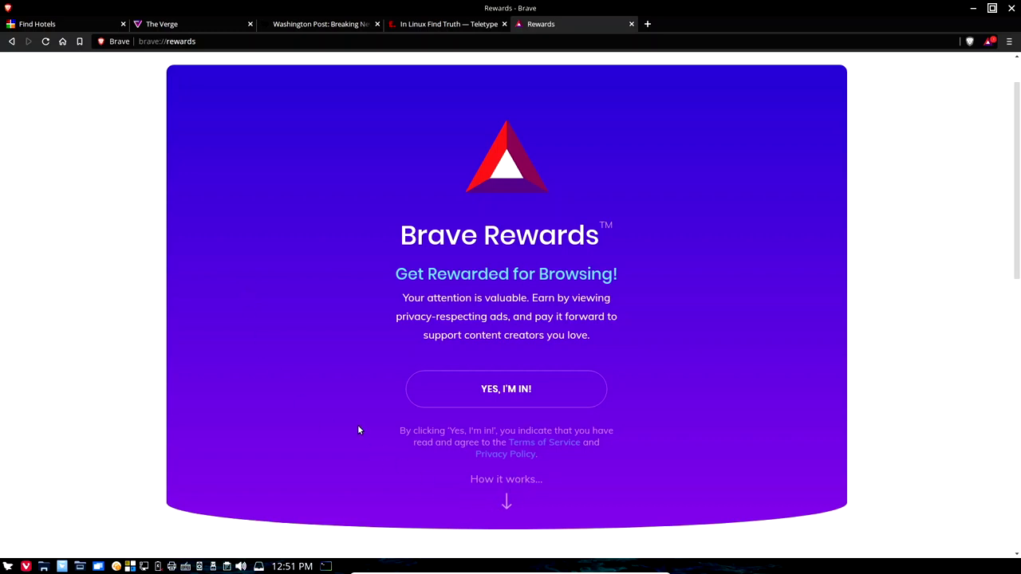
pyautogui.scroll(-3, 344, 400)
pyautogui.scroll(3, 341, 399)
pyautogui.scroll(2, 484, 265)
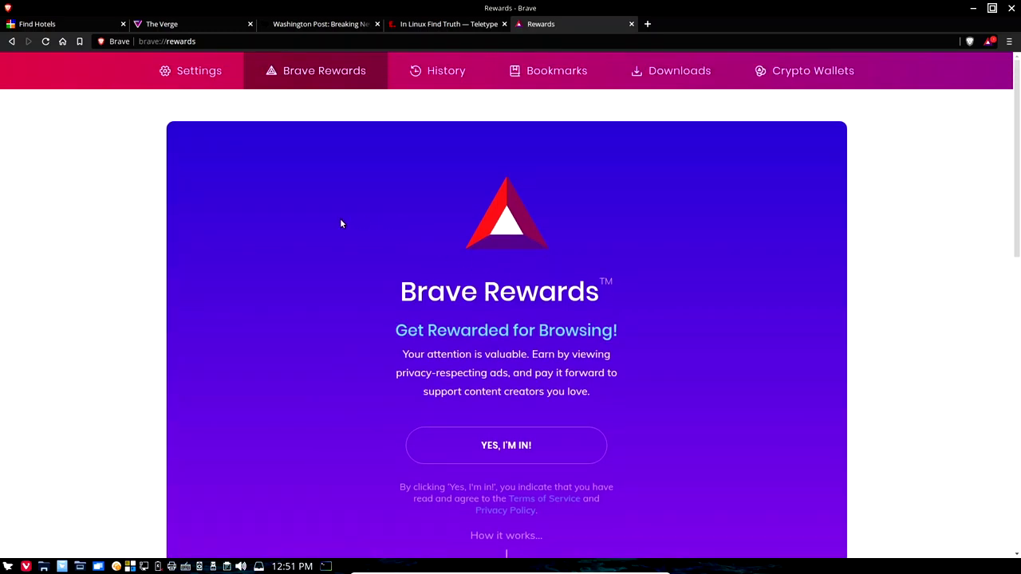
# Step: Open Brave Settings and expand the DuckDuckGo search engine dropdown to show the engine choices
pyautogui.click(195, 71)
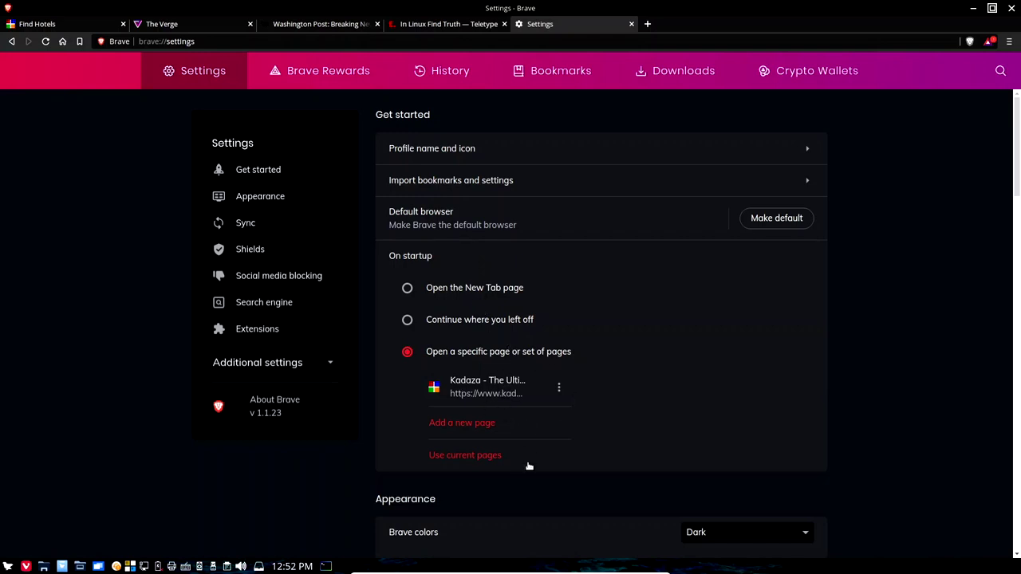
pyautogui.scroll(-1, 535, 459)
pyautogui.scroll(-5, 543, 452)
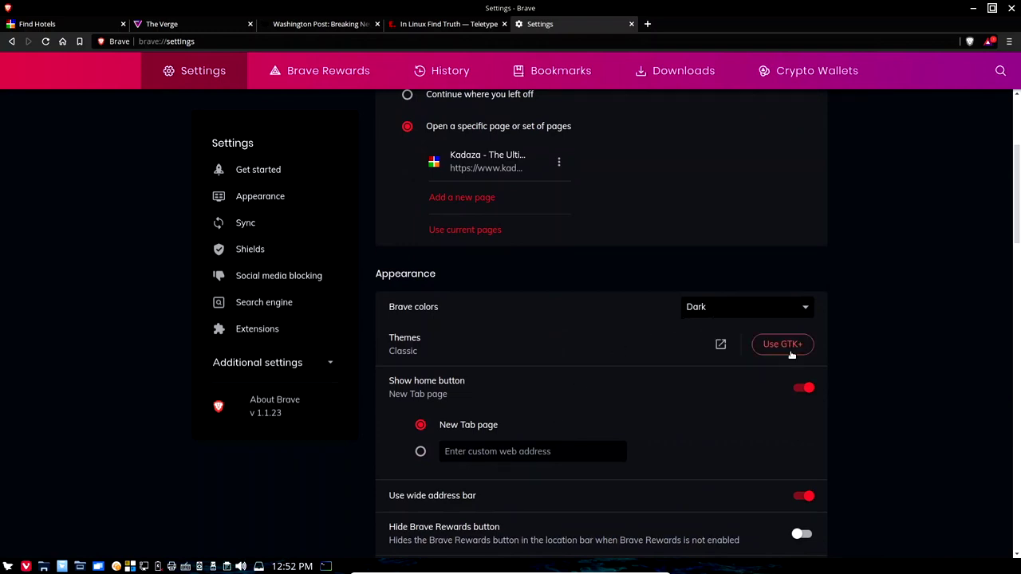
pyautogui.scroll(-1, 640, 382)
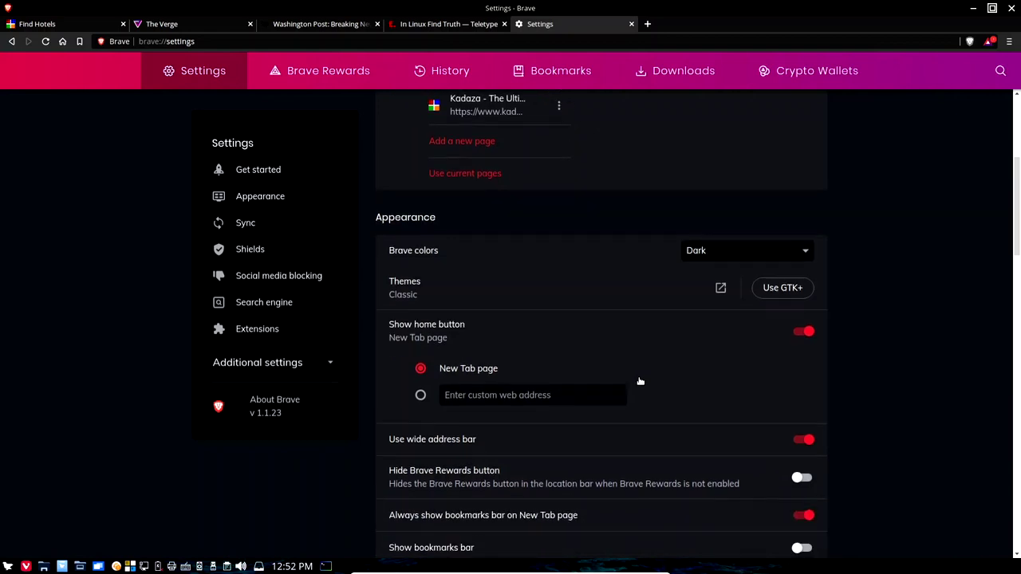
pyautogui.scroll(-2, 620, 419)
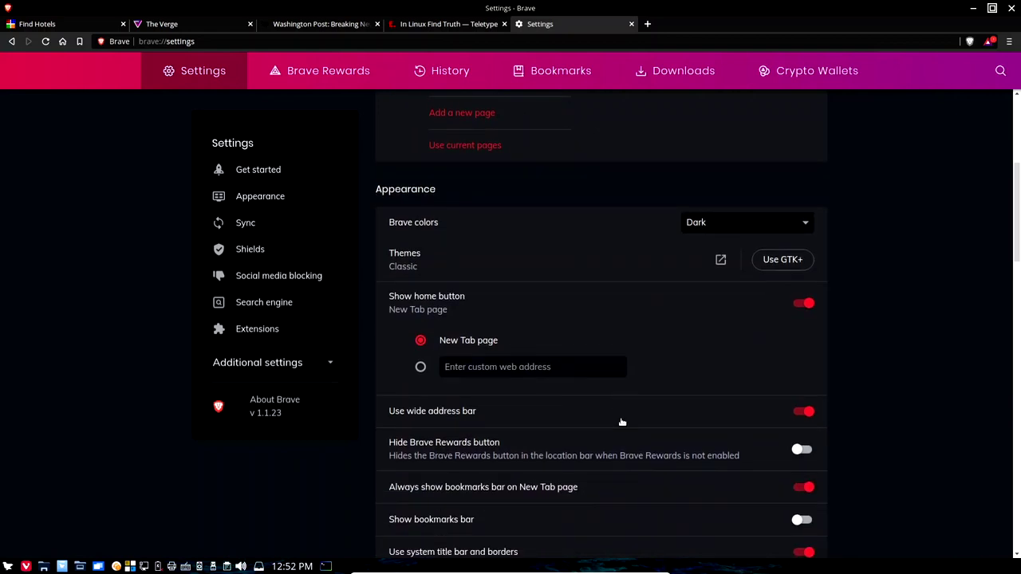
pyautogui.scroll(-2, 622, 422)
pyautogui.scroll(-4, 622, 422)
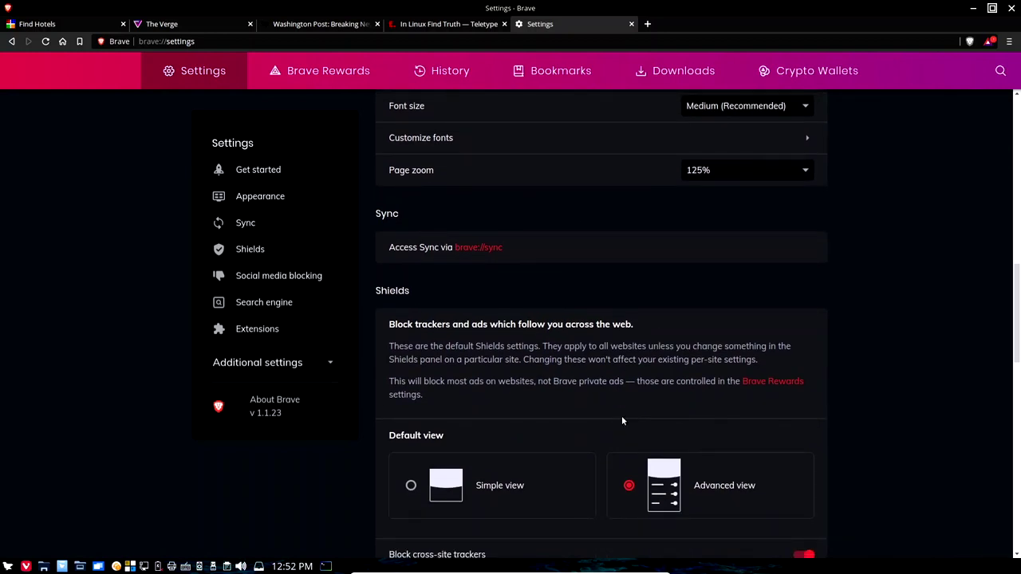
pyautogui.scroll(-2, 611, 394)
pyautogui.scroll(-4, 612, 398)
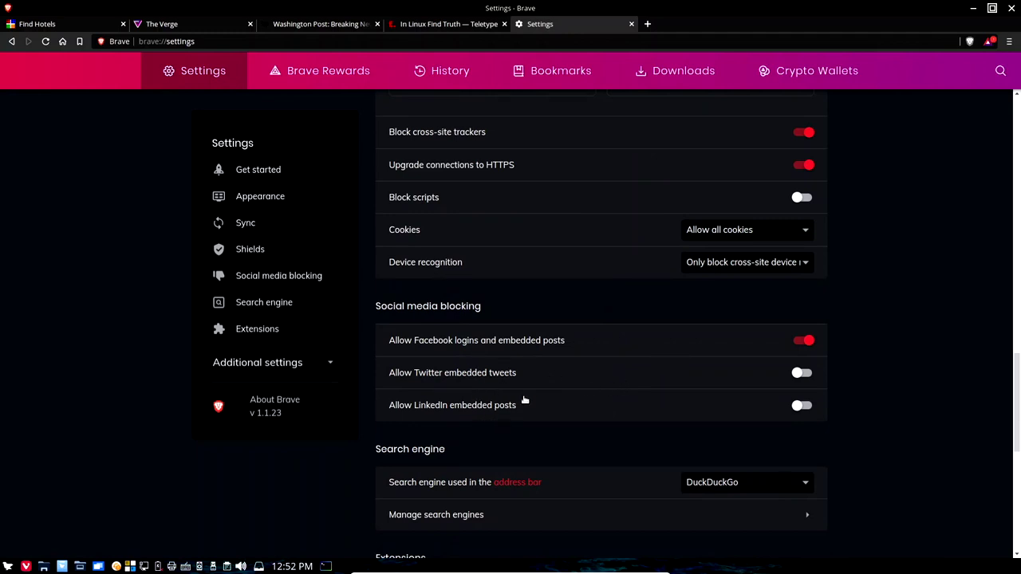
pyautogui.scroll(-3, 524, 403)
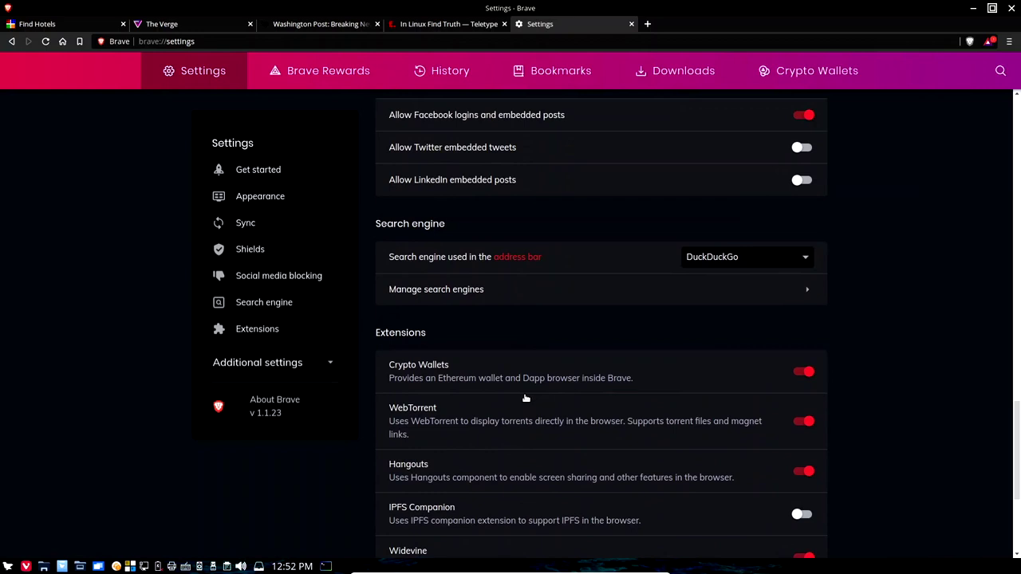
pyautogui.scroll(-1, 525, 400)
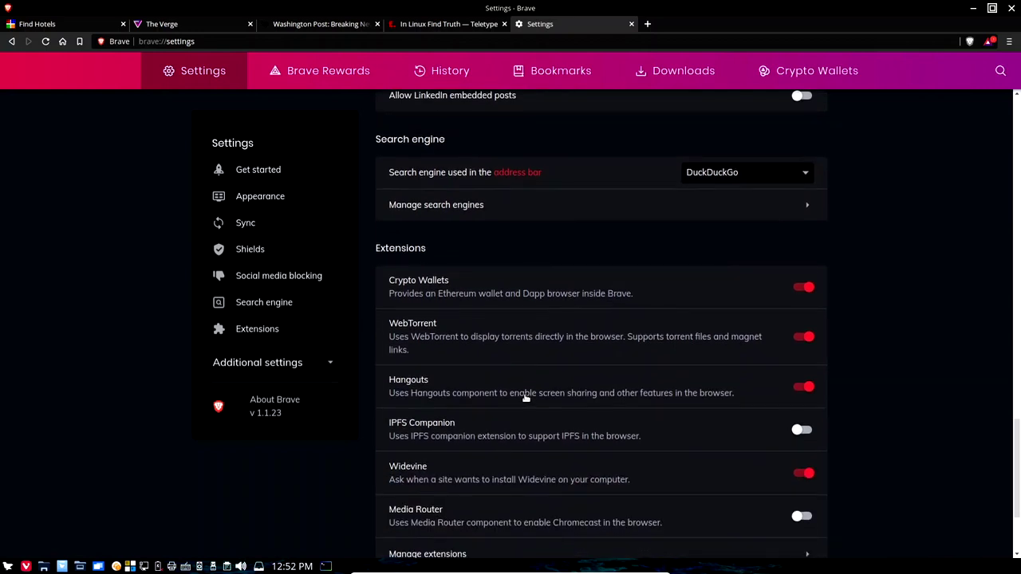
pyautogui.click(804, 178)
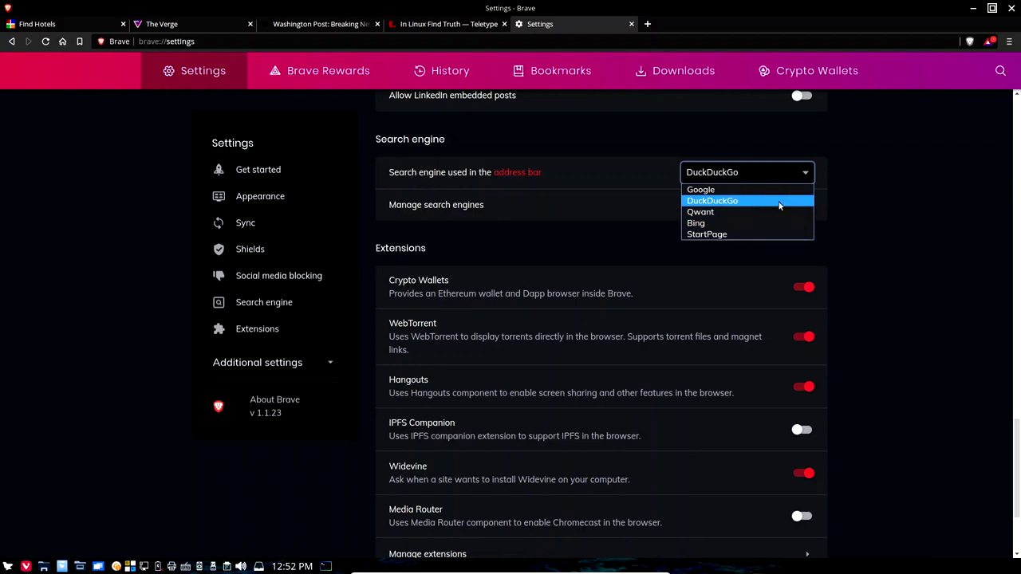
# Step: View the Manage search engines page, then jump to the Extensions settings
pyautogui.click(786, 201)
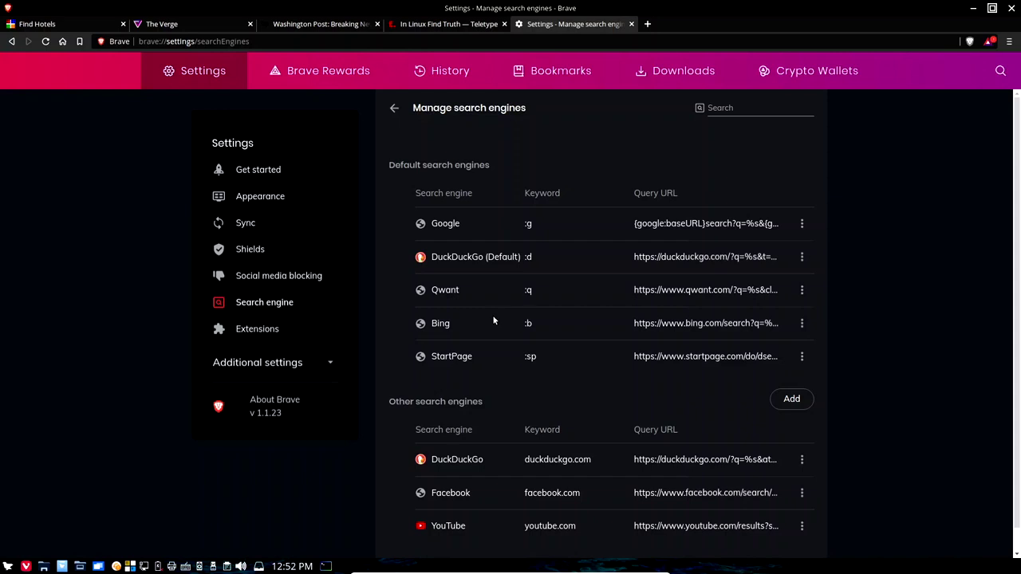
pyautogui.scroll(-1, 530, 429)
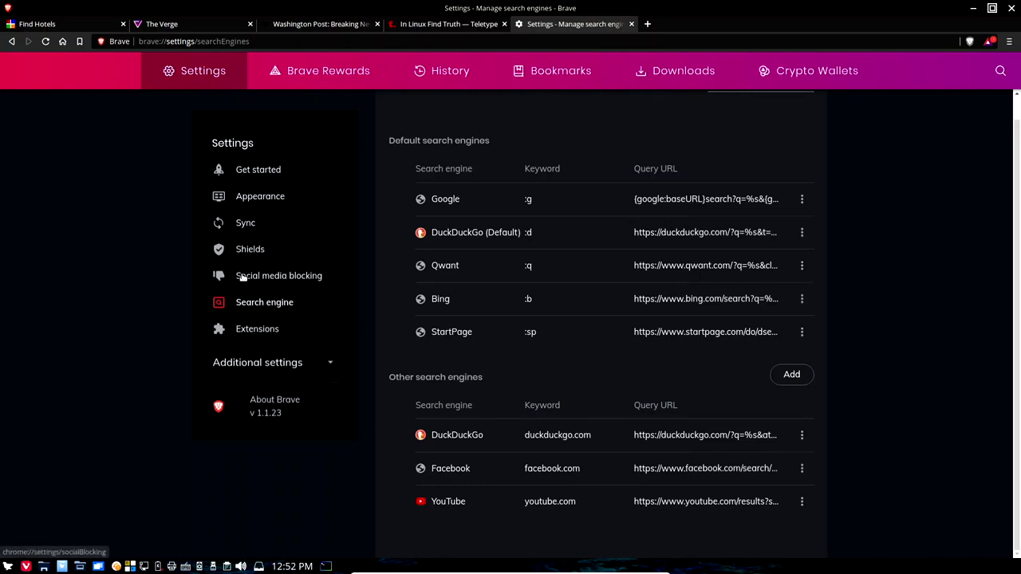
pyautogui.click(261, 336)
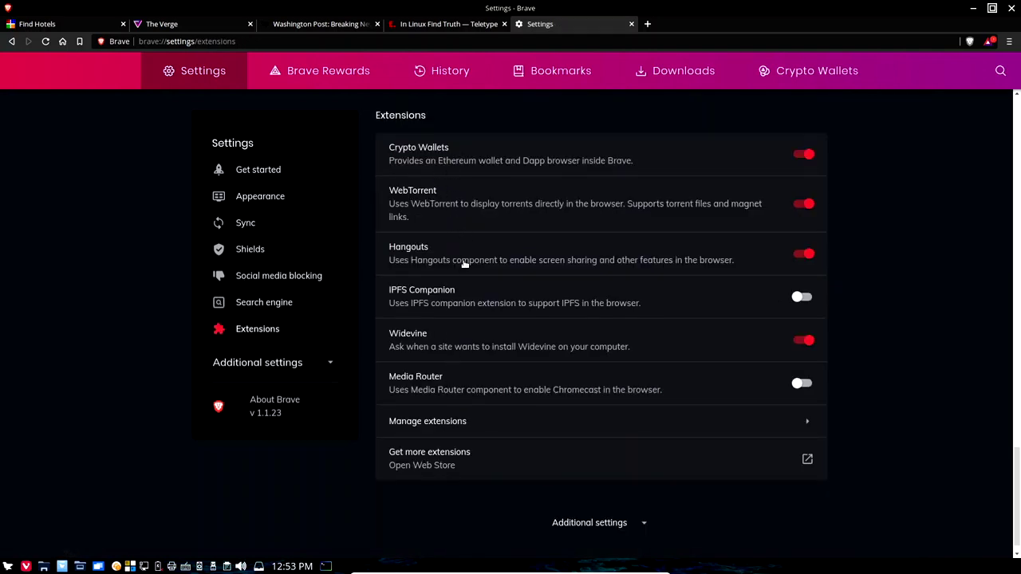
pyautogui.scroll(-1, 489, 391)
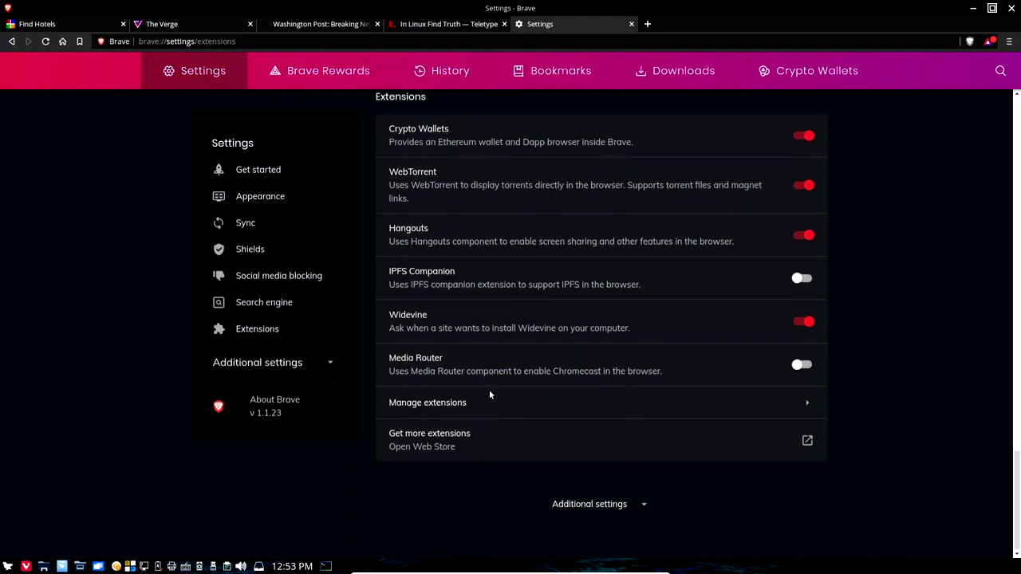
# Step: Expand Additional settings and scroll down through Privacy, Autofill and Languages to Downloads
pyautogui.click(611, 503)
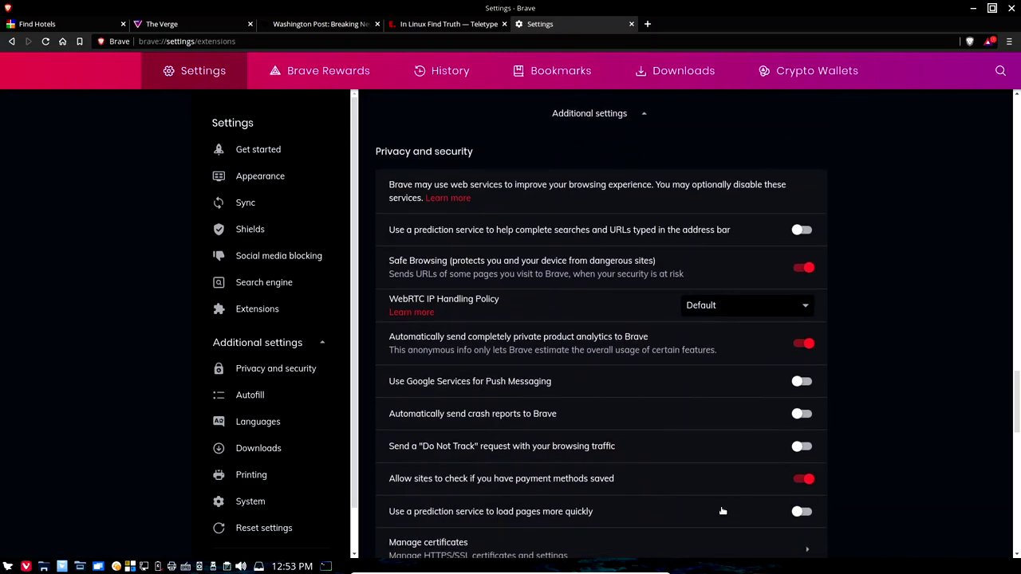
pyautogui.scroll(-5, 645, 442)
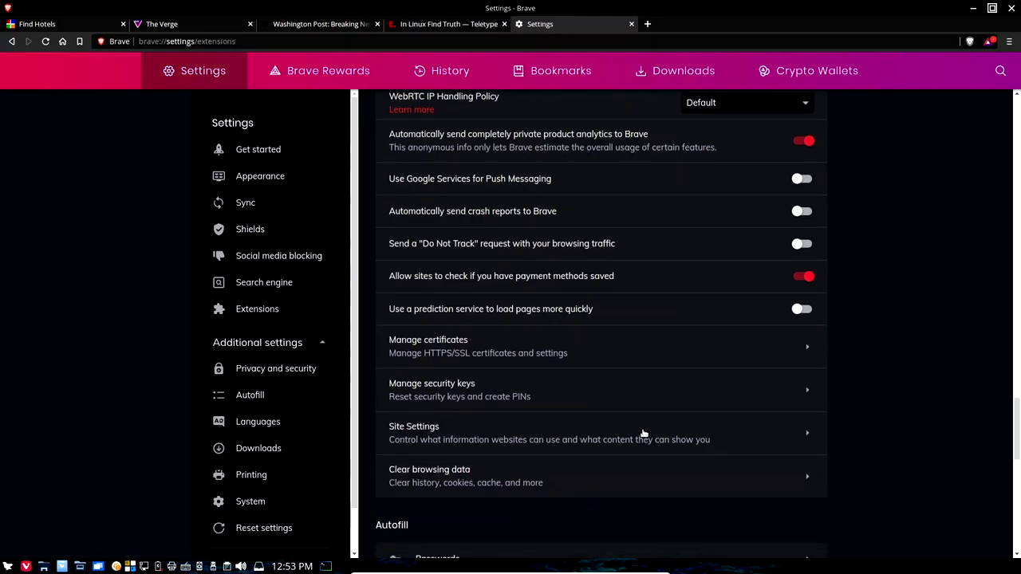
pyautogui.scroll(-4, 644, 433)
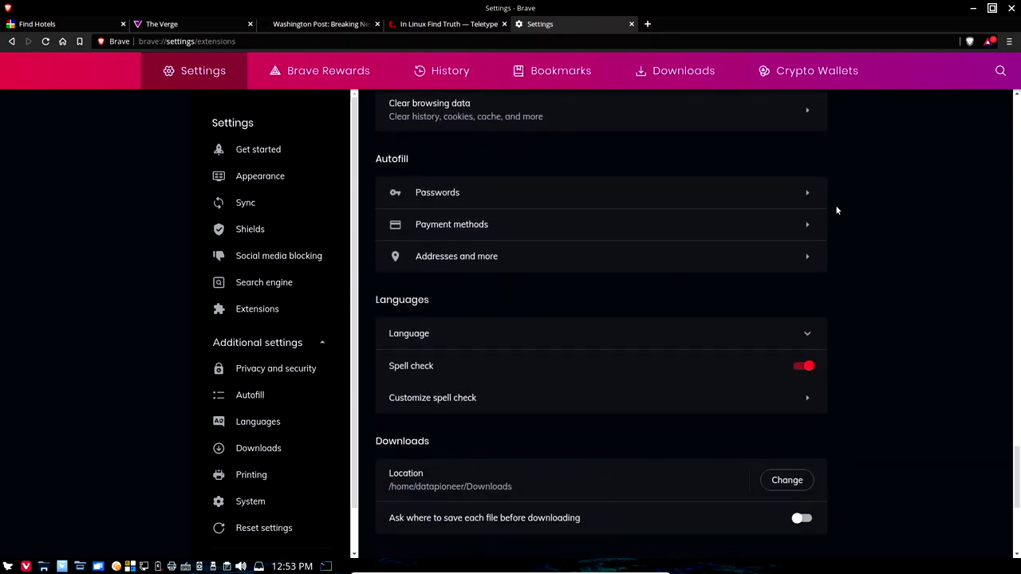
# Step: Open a fresh New Tab page with the lava background showing 752 ads and trackers blocked
pyautogui.doubleClick(647, 23)
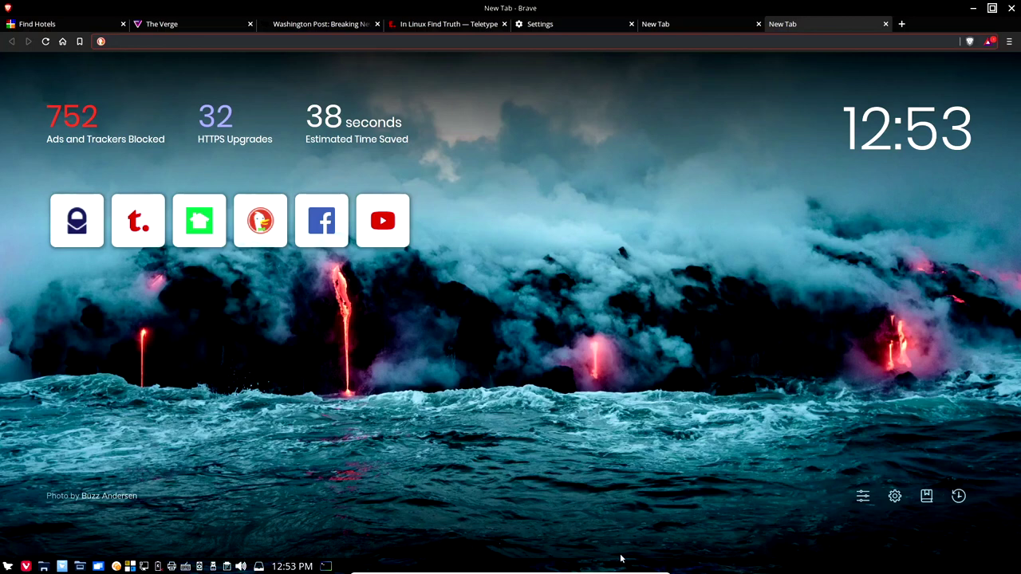
pyautogui.moveTo(622, 571)
pyautogui.moveTo(510, 571)
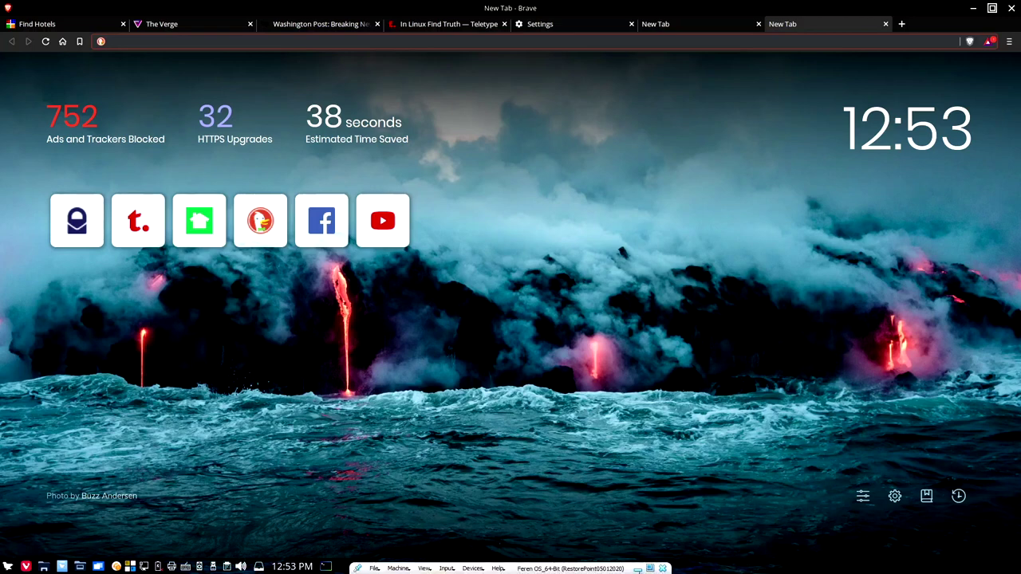